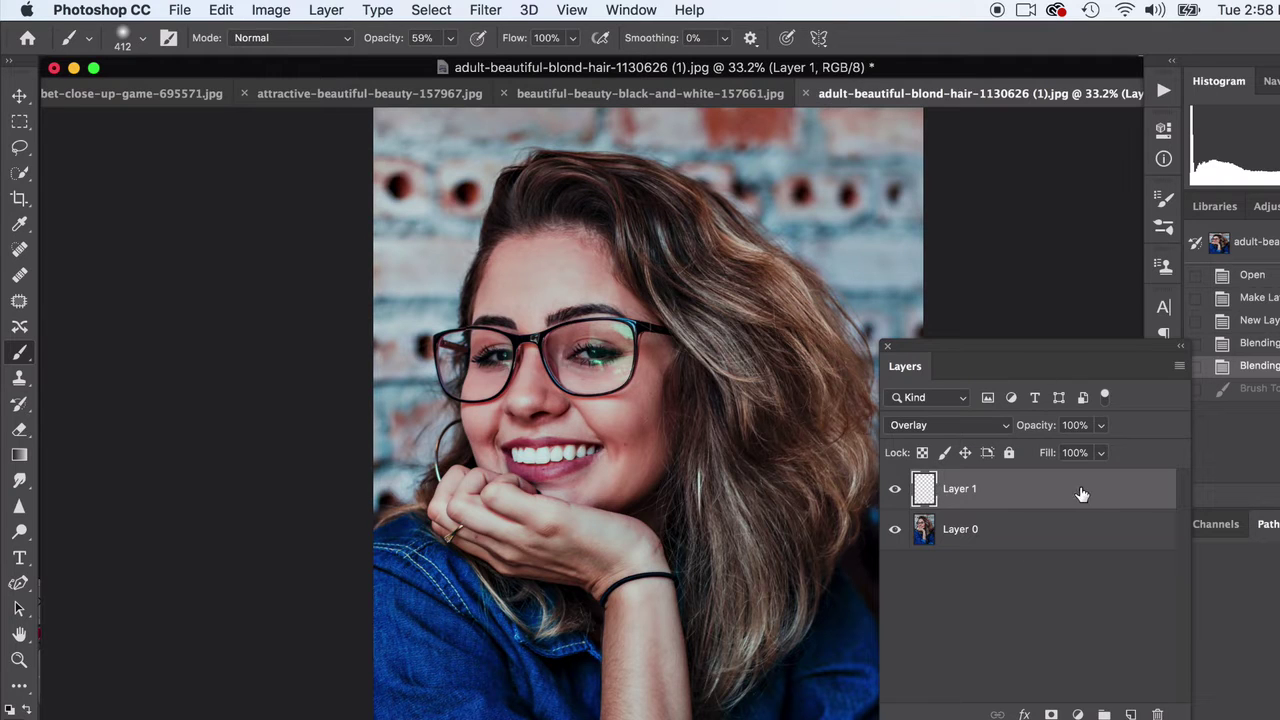
- Set Layer 1's blending mode to Overlay and rename the layer as hair color
{"action": "left_click", "coordinate": [910, 430]}
{"action": "left_click", "coordinate": [915, 428]}
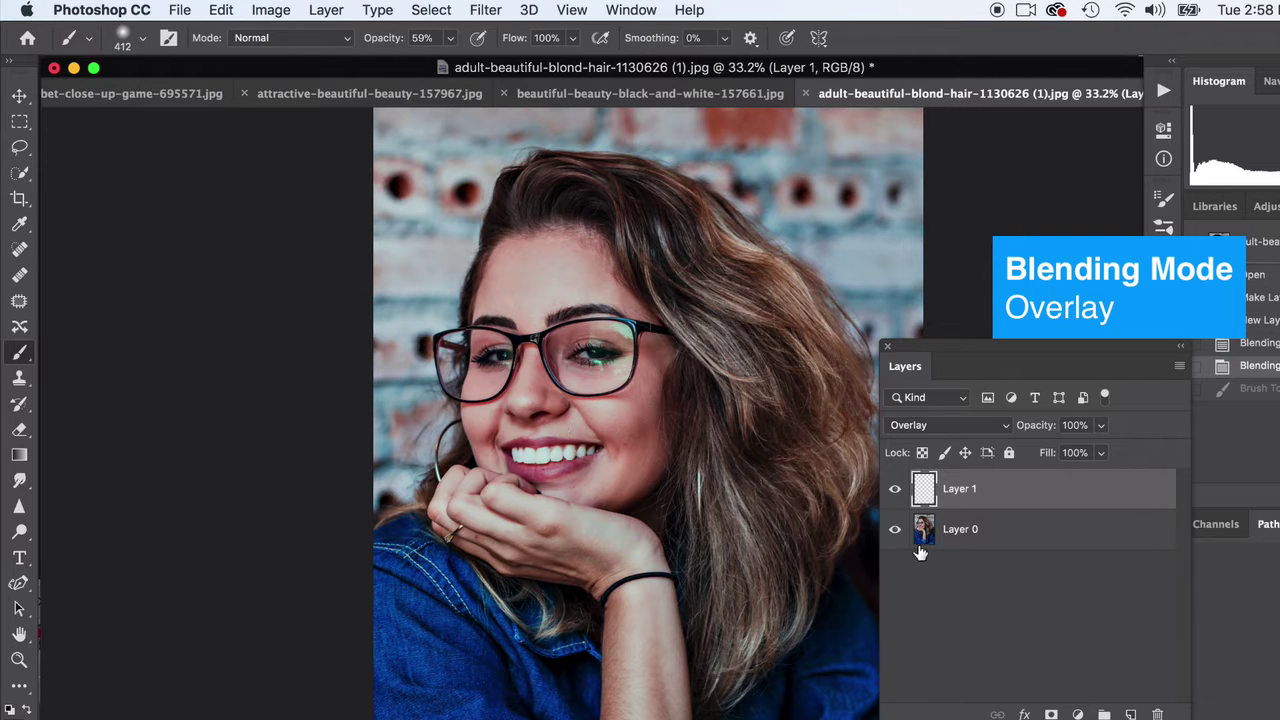
{"action": "double_click", "coordinate": [957, 489]}
{"action": "type", "text": "hair color"}
{"action": "key", "text": "Return"}
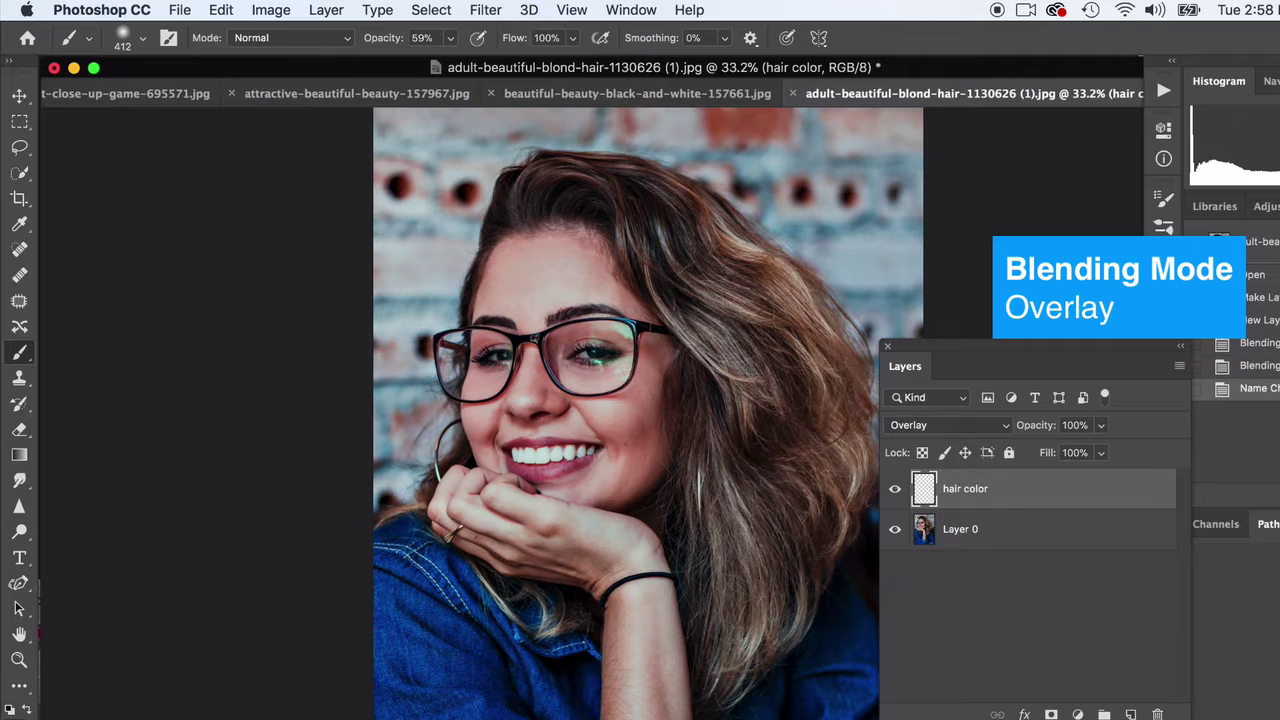
- Paint over the hair in orange (H 34, S 80, B 87) with the 412 px soft brush at 59% opacity
{"action": "left_click", "coordinate": [12, 709]}
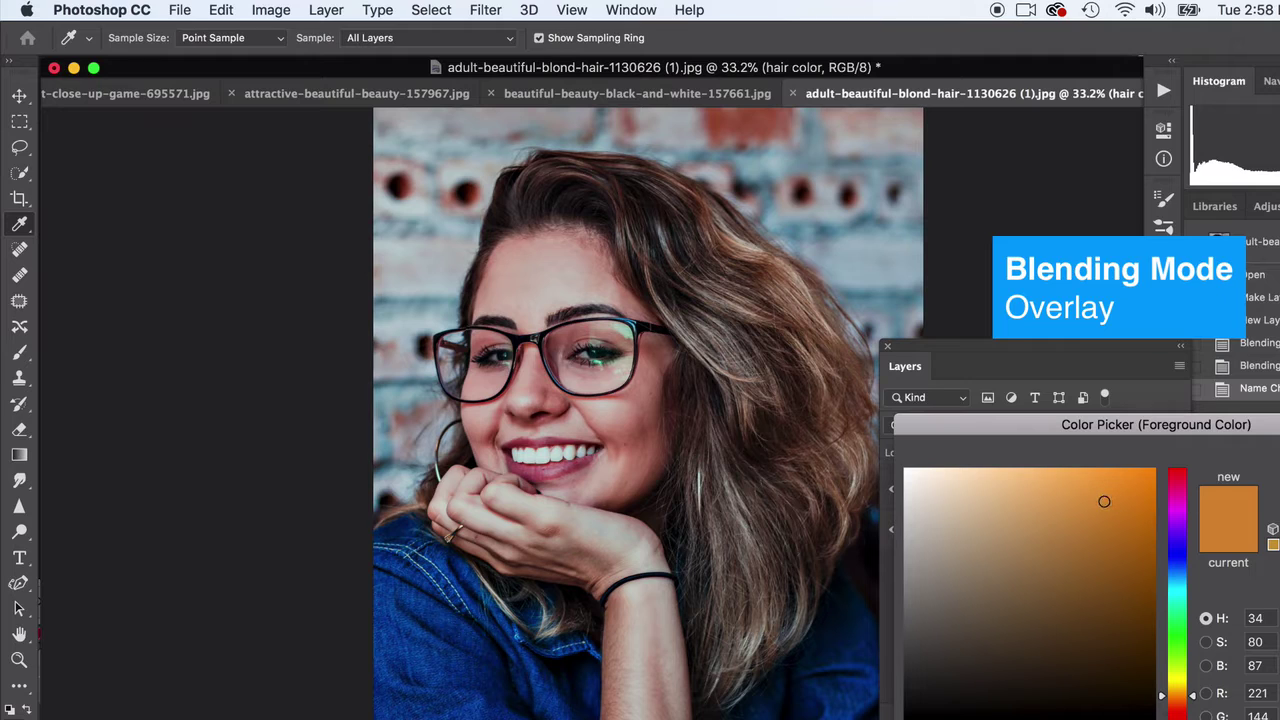
{"action": "key", "text": "Return"}
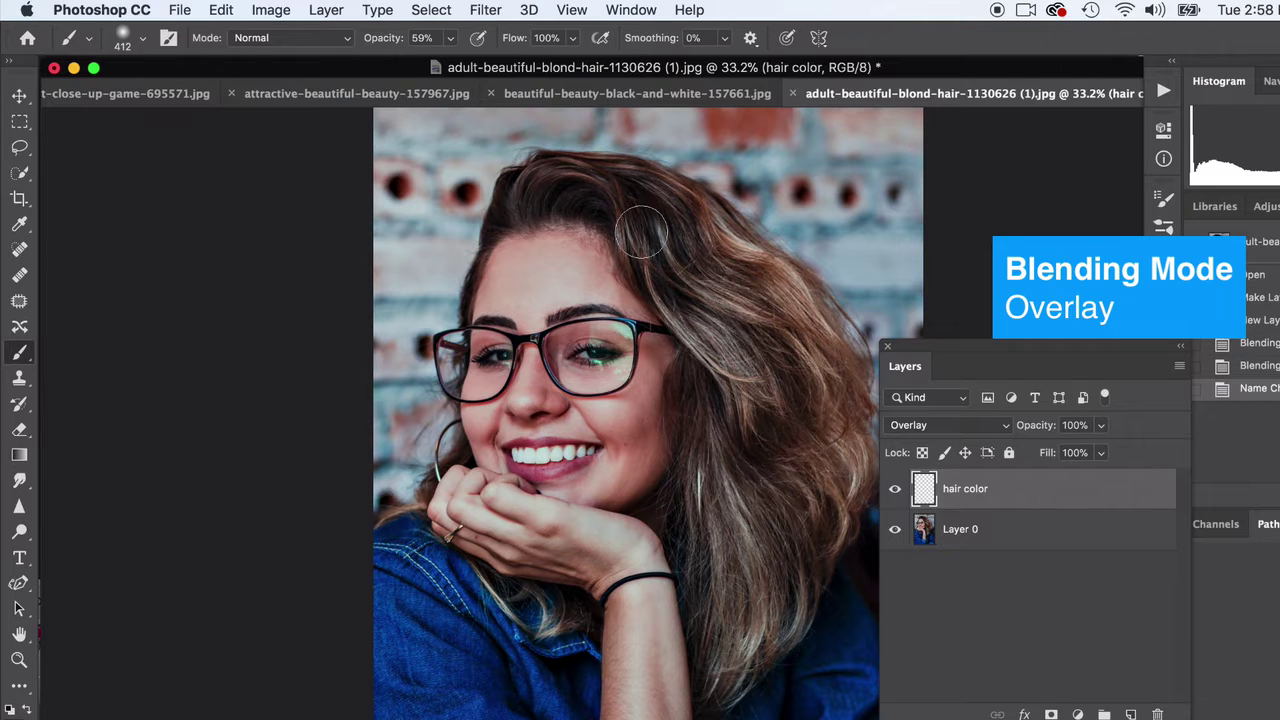
{"action": "mouse_move", "coordinate": [521, 200]}
{"action": "left_mouse_down"}
{"action": "mouse_move", "coordinate": [556, 185]}
{"action": "mouse_move", "coordinate": [667, 200]}
{"action": "mouse_move", "coordinate": [814, 308]}
{"action": "mouse_move", "coordinate": [828, 478]}
{"action": "mouse_move", "coordinate": [788, 552]}
{"action": "mouse_move", "coordinate": [728, 306]}
{"action": "mouse_move", "coordinate": [672, 238]}
{"action": "mouse_move", "coordinate": [646, 237]}
{"action": "mouse_move", "coordinate": [711, 359]}
{"action": "mouse_move", "coordinate": [709, 514]}
{"action": "mouse_move", "coordinate": [735, 652]}
{"action": "mouse_move", "coordinate": [743, 548]}
{"action": "mouse_move", "coordinate": [725, 665]}
{"action": "mouse_move", "coordinate": [792, 607]}
{"action": "mouse_move", "coordinate": [852, 487]}
{"action": "mouse_move", "coordinate": [852, 370]}
{"action": "left_mouse_up"}
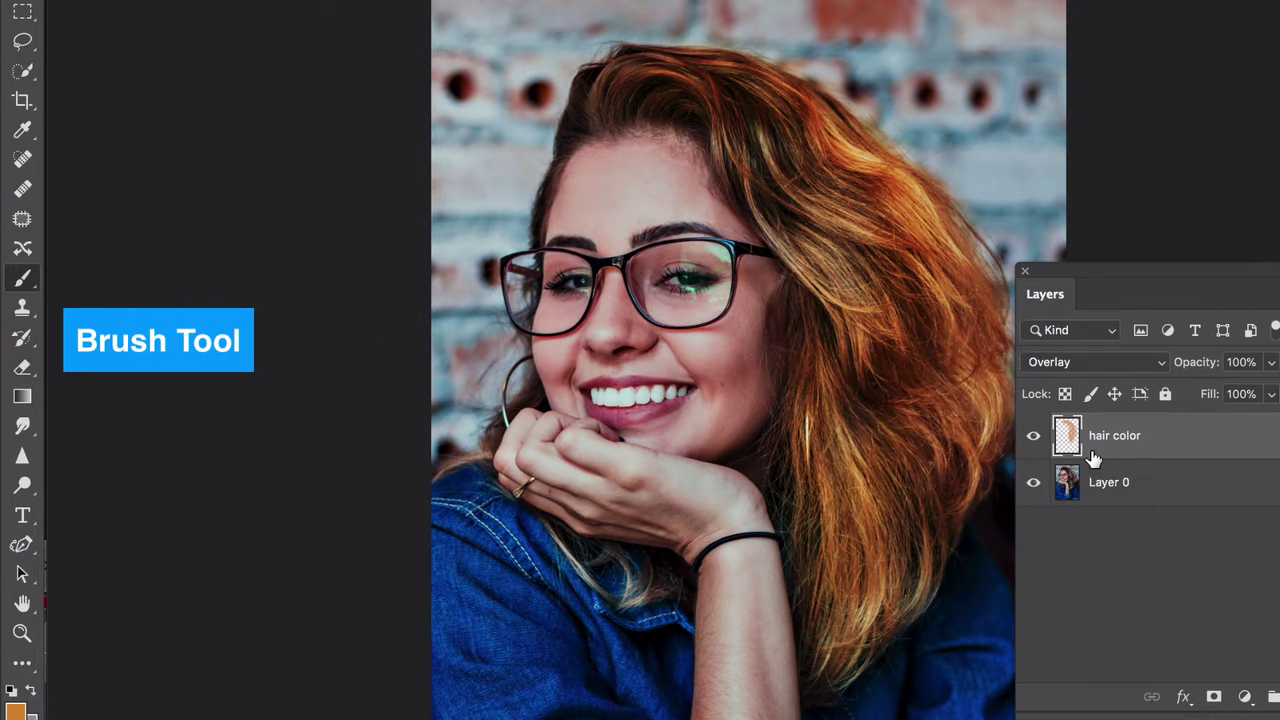
- Compare the photo with and without the hair color layer, and reduce the layer's opacity to 58%
{"action": "left_click", "coordinate": [1037, 440]}
{"action": "left_click", "coordinate": [1038, 441]}
{"action": "left_click", "coordinate": [1036, 438]}
{"action": "left_click", "coordinate": [1036, 438]}
{"action": "left_click", "coordinate": [1269, 394]}
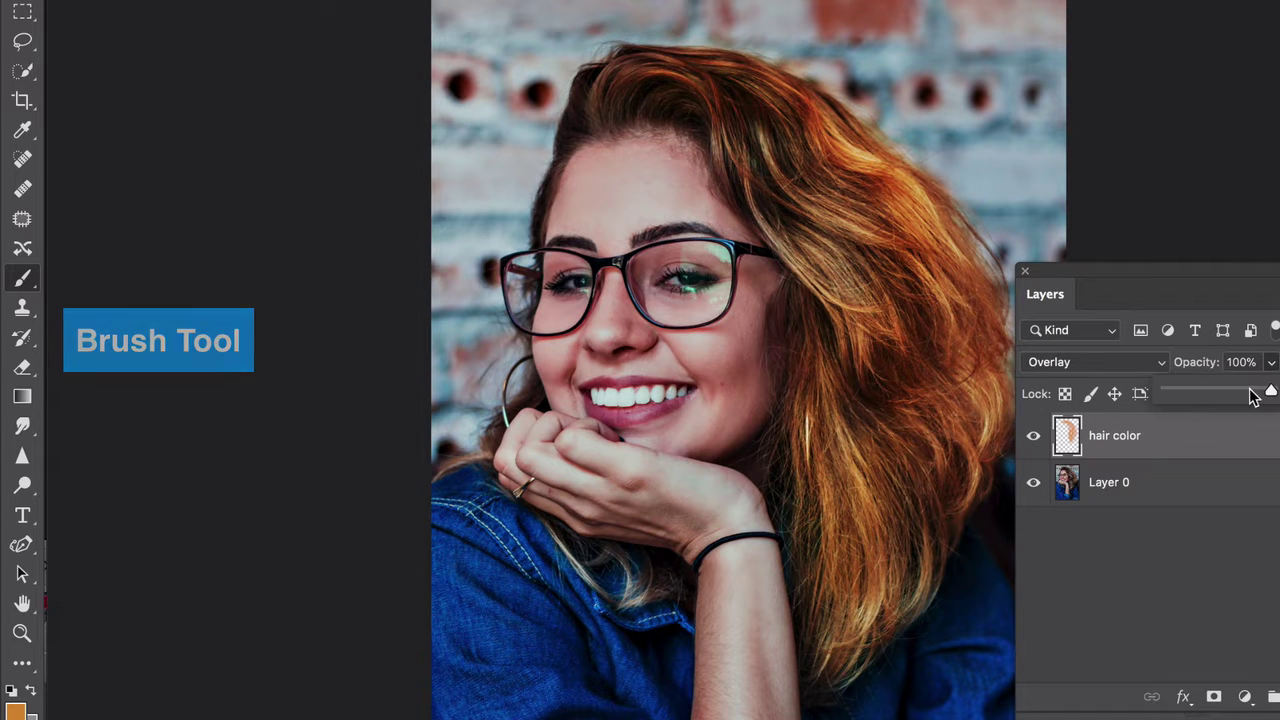
{"action": "left_click_drag", "start_coordinate": [1254, 395], "coordinate": [1237, 394]}
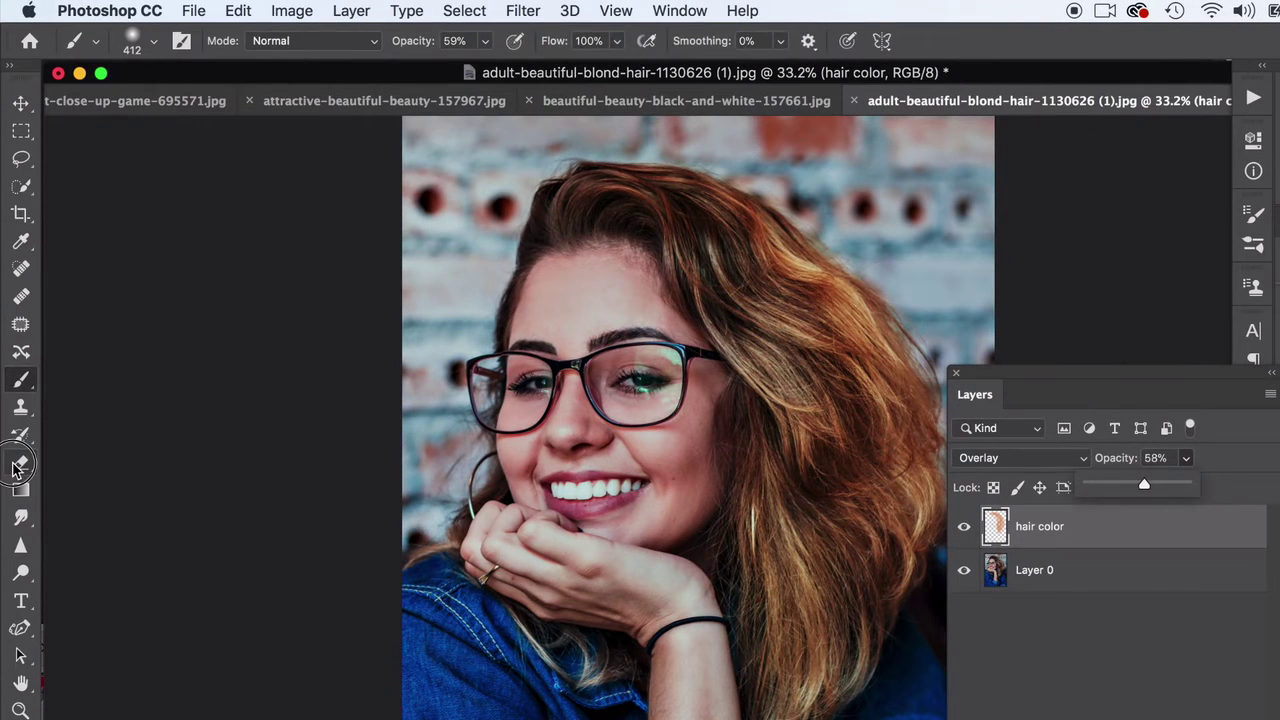
- Soften the painted color along the hair's outer edges with a 396 px soft eraser at 33% opacity
{"action": "left_click", "coordinate": [22, 367]}
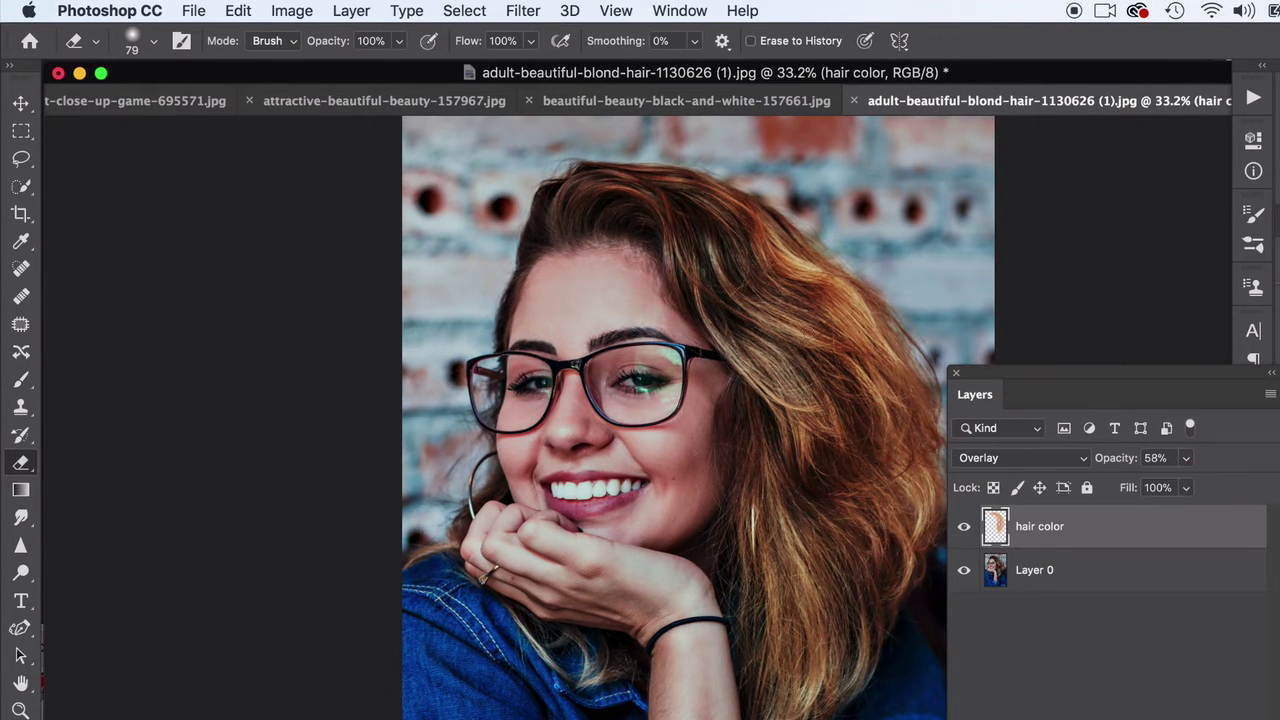
{"action": "left_click", "coordinate": [153, 41]}
{"action": "left_click", "coordinate": [212, 104]}
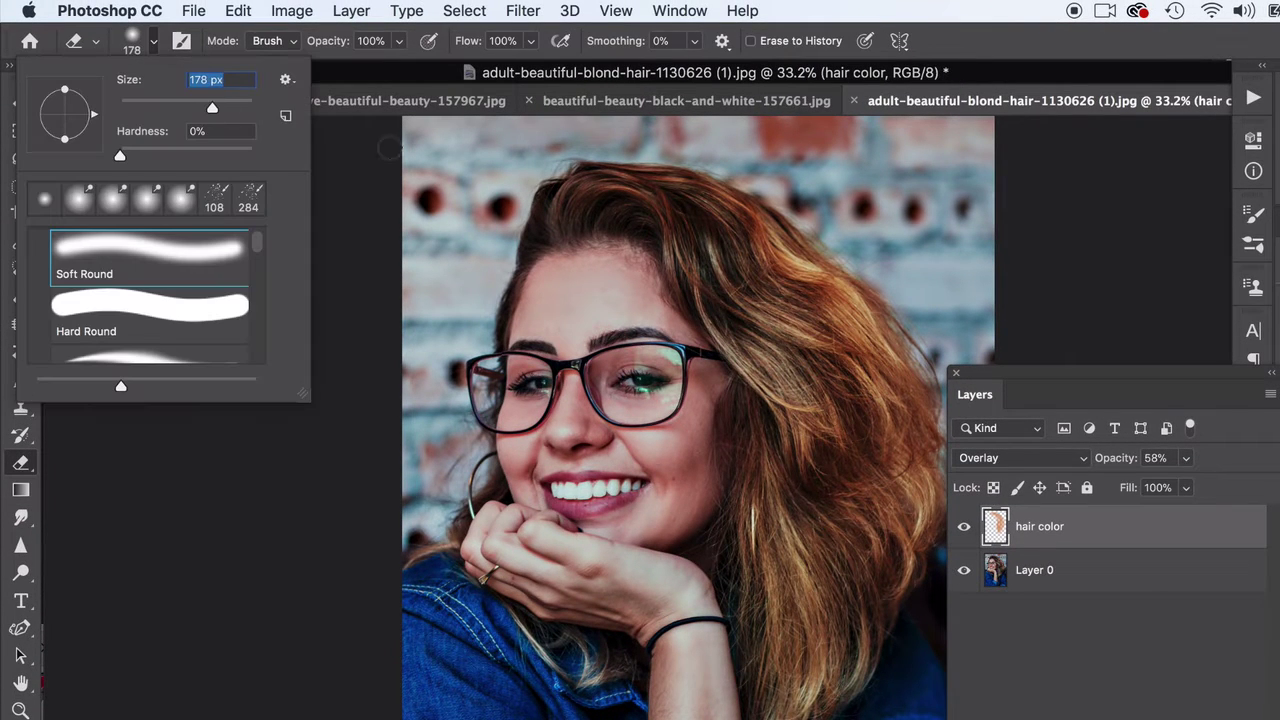
{"action": "left_click", "coordinate": [400, 41]}
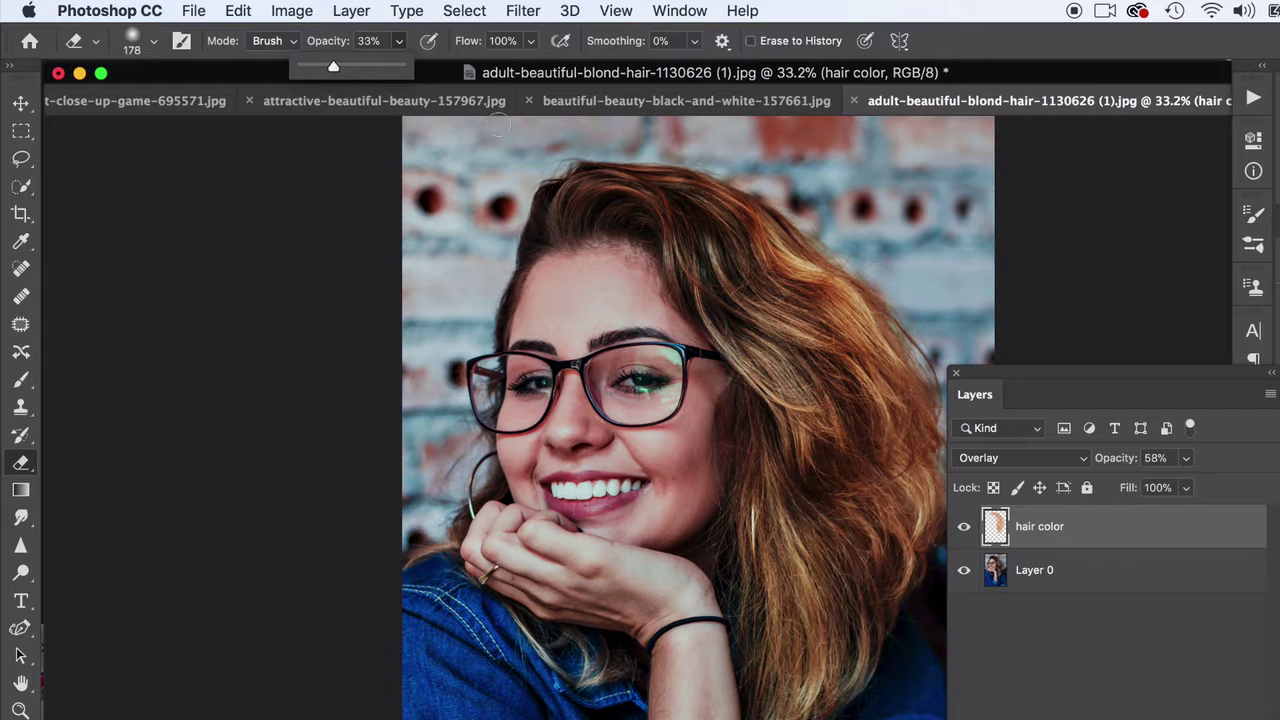
{"action": "left_click", "coordinate": [153, 41]}
{"action": "left_click", "coordinate": [231, 107]}
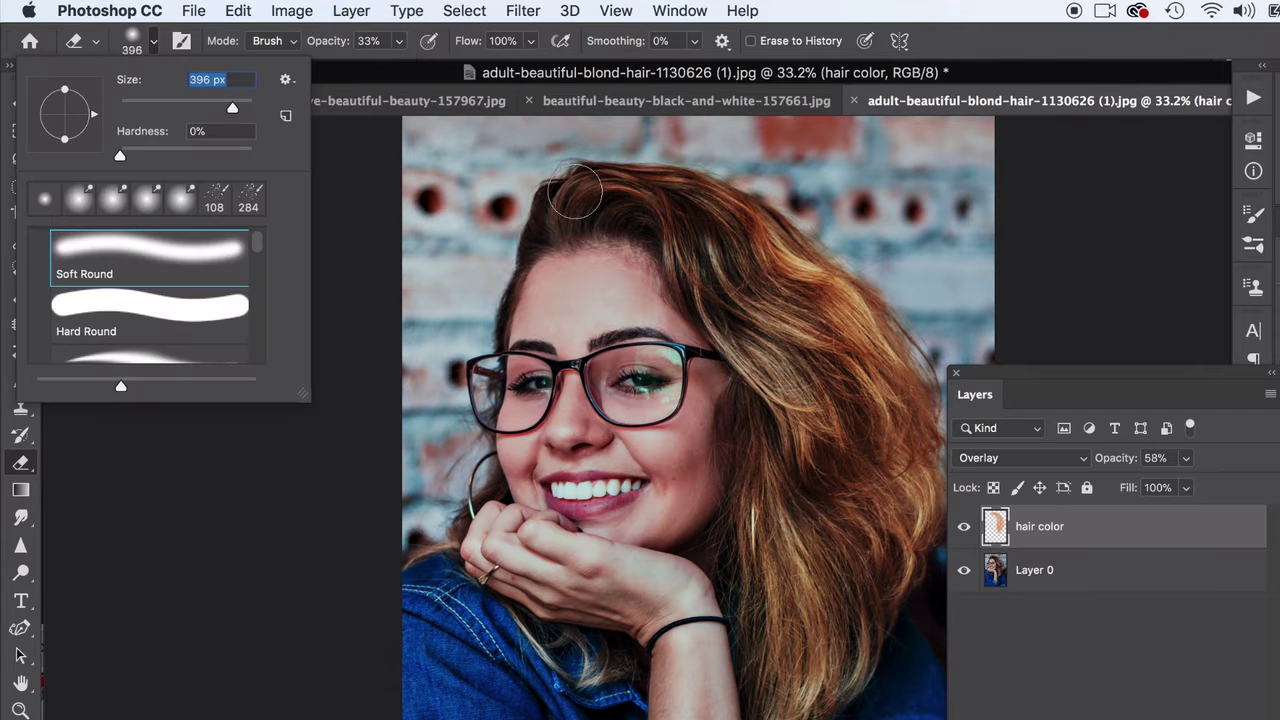
{"action": "mouse_move", "coordinate": [701, 178]}
{"action": "left_mouse_down"}
{"action": "mouse_move", "coordinate": [761, 190]}
{"action": "mouse_move", "coordinate": [757, 207]}
{"action": "mouse_move", "coordinate": [855, 270]}
{"action": "mouse_move", "coordinate": [922, 343]}
{"action": "mouse_move", "coordinate": [901, 307]}
{"action": "mouse_move", "coordinate": [910, 440]}
{"action": "left_mouse_up"}
{"action": "mouse_move", "coordinate": [873, 575]}
{"action": "left_mouse_down"}
{"action": "mouse_move", "coordinate": [828, 703]}
{"action": "mouse_move", "coordinate": [710, 633]}
{"action": "mouse_move", "coordinate": [700, 432]}
{"action": "mouse_move", "coordinate": [703, 493]}
{"action": "mouse_move", "coordinate": [758, 673]}
{"action": "mouse_move", "coordinate": [882, 630]}
{"action": "mouse_move", "coordinate": [886, 641]}
{"action": "mouse_move", "coordinate": [847, 646]}
{"action": "mouse_move", "coordinate": [923, 518]}
{"action": "left_mouse_up"}
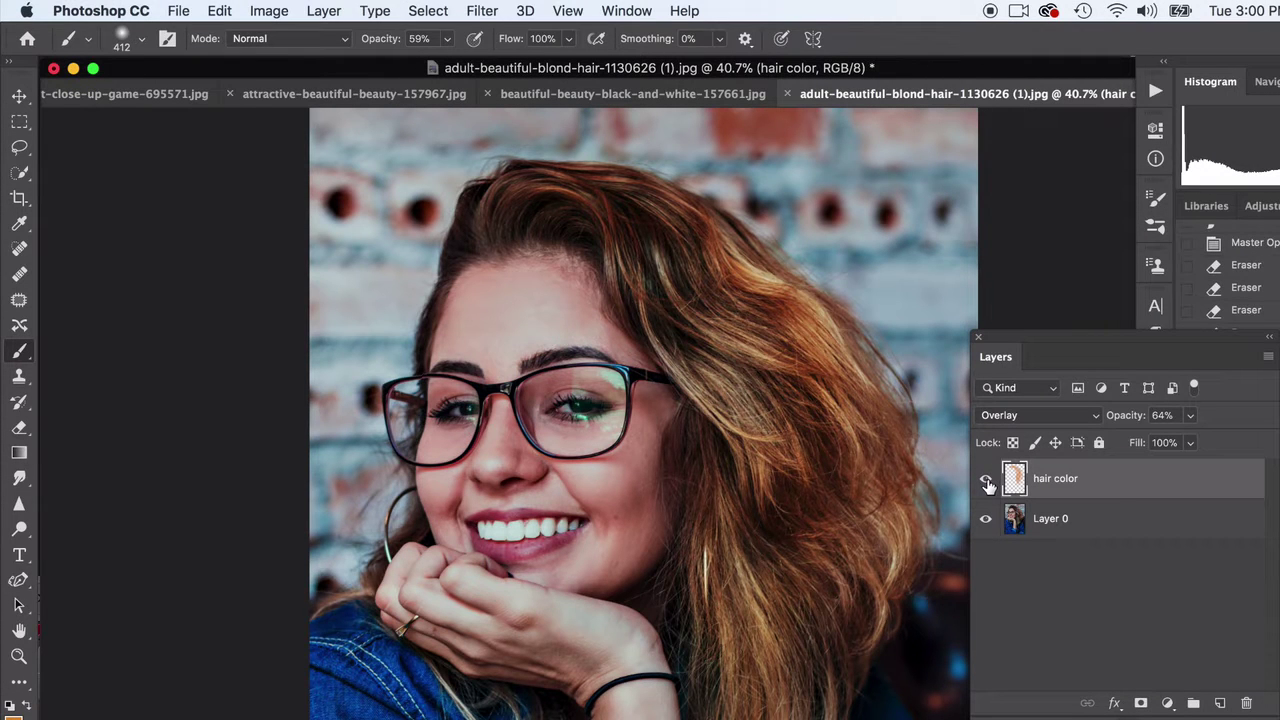
- Compare the hair color layer hidden and shown, and paint more orange over the strands below the hand and along the forehead hairline
{"action": "left_click", "coordinate": [987, 481]}
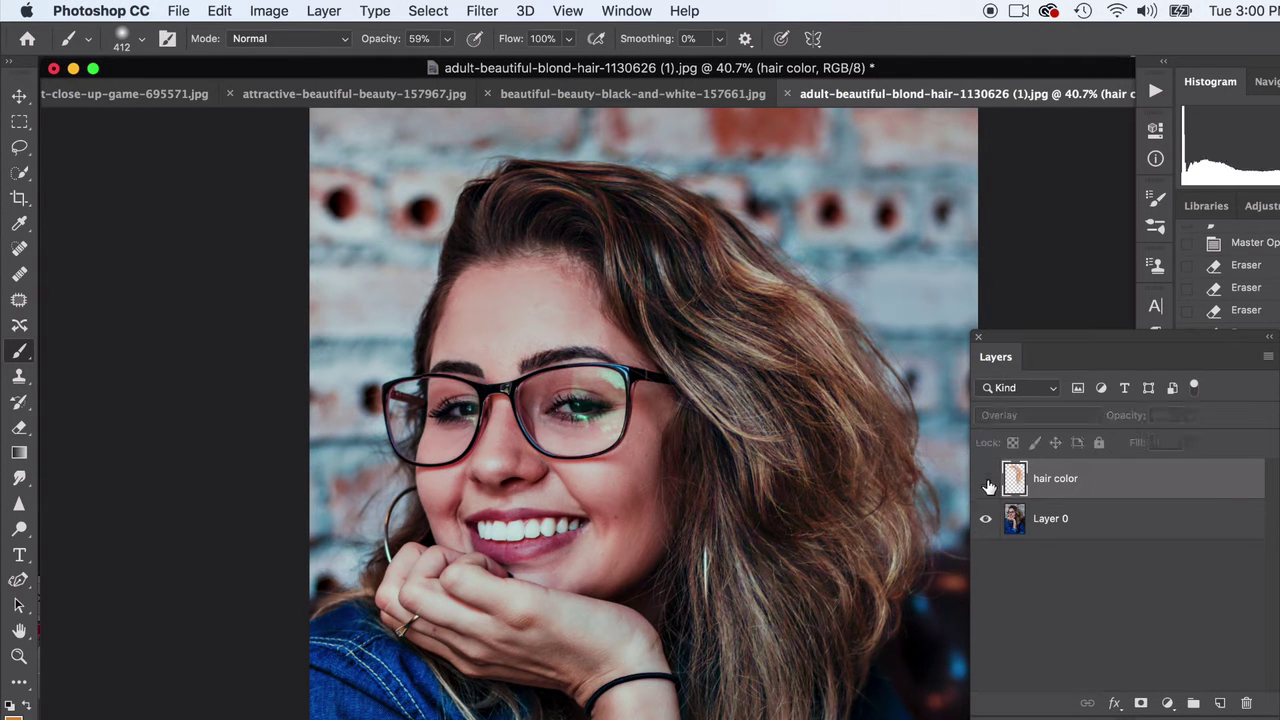
{"action": "left_click", "coordinate": [987, 481]}
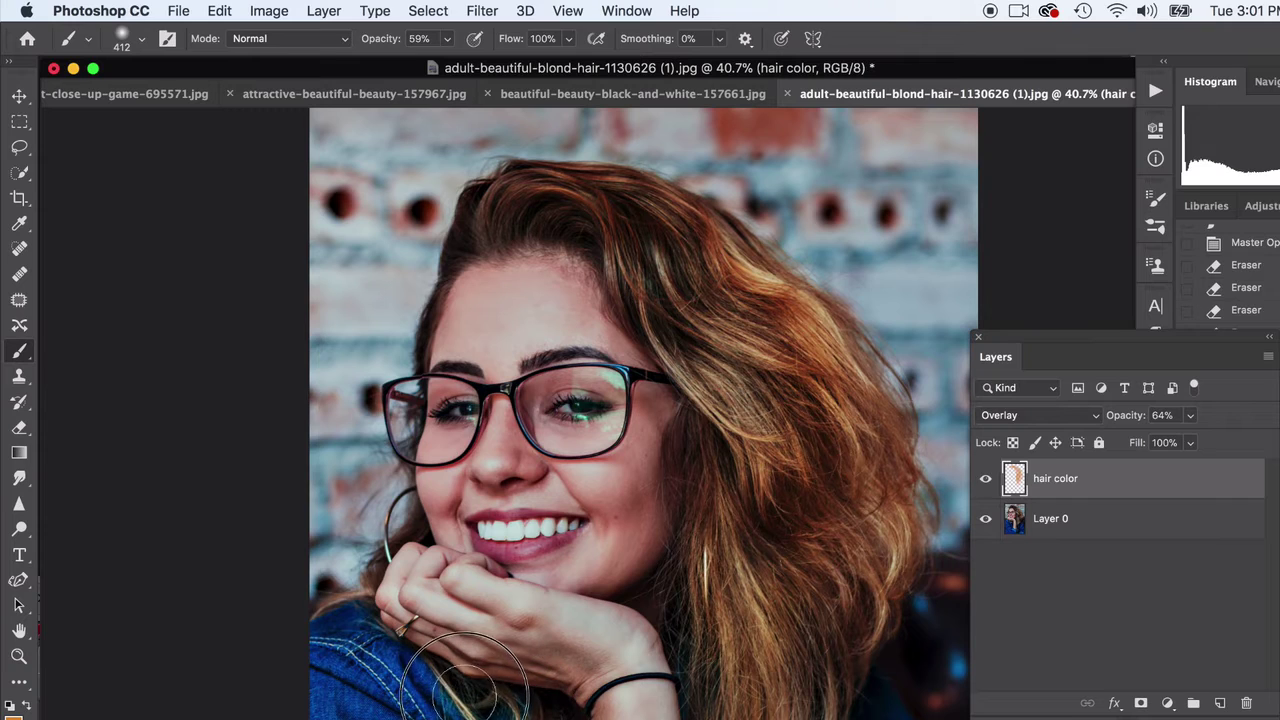
{"action": "mouse_move", "coordinate": [520, 712]}
{"action": "left_mouse_down"}
{"action": "mouse_move", "coordinate": [551, 719]}
{"action": "mouse_move", "coordinate": [523, 703]}
{"action": "left_mouse_up"}
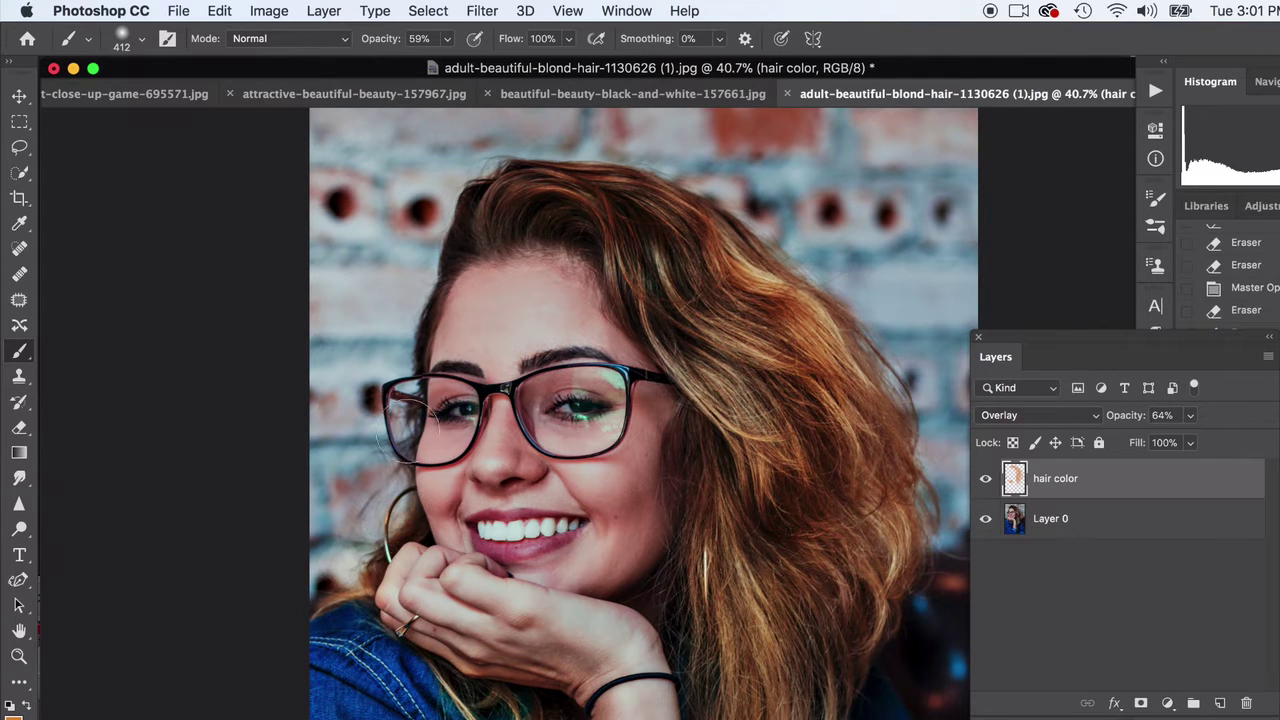
{"action": "left_click_drag", "start_coordinate": [424, 289], "coordinate": [485, 209]}
{"action": "key", "text": "super+z"}
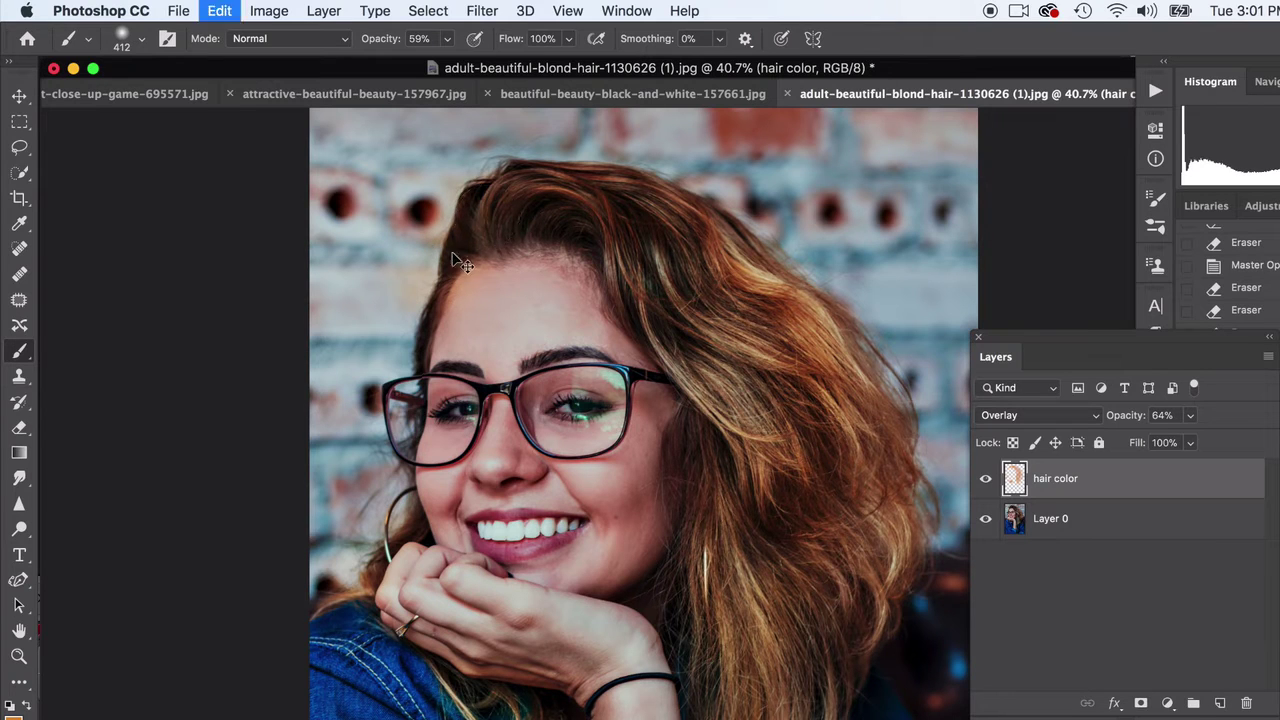
{"action": "mouse_move", "coordinate": [430, 287]}
{"action": "left_mouse_down"}
{"action": "mouse_move", "coordinate": [471, 277]}
{"action": "mouse_move", "coordinate": [447, 287]}
{"action": "mouse_move", "coordinate": [461, 253]}
{"action": "mouse_move", "coordinate": [498, 225]}
{"action": "mouse_move", "coordinate": [556, 215]}
{"action": "mouse_move", "coordinate": [606, 232]}
{"action": "left_mouse_up"}
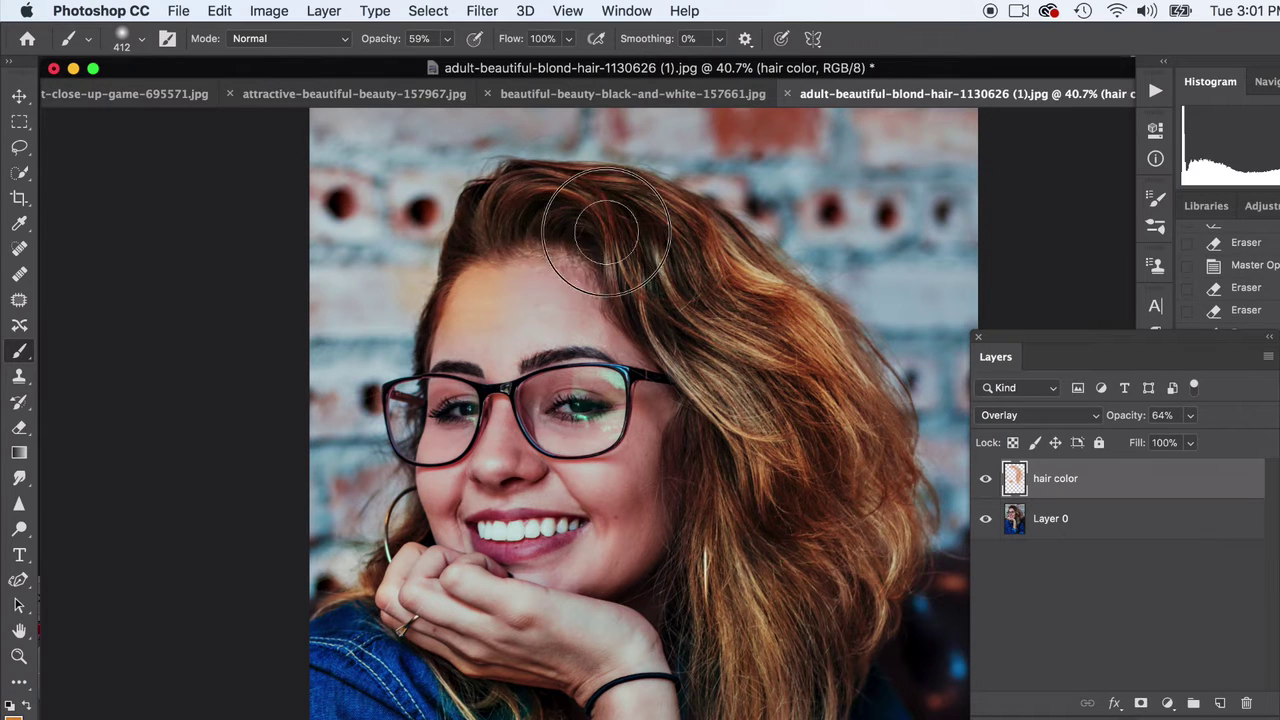
- Erase the orange spilled onto the forehead and beyond the lower hair edge with the 396 px eraser at 76% opacity
{"action": "left_click", "coordinate": [20, 430]}
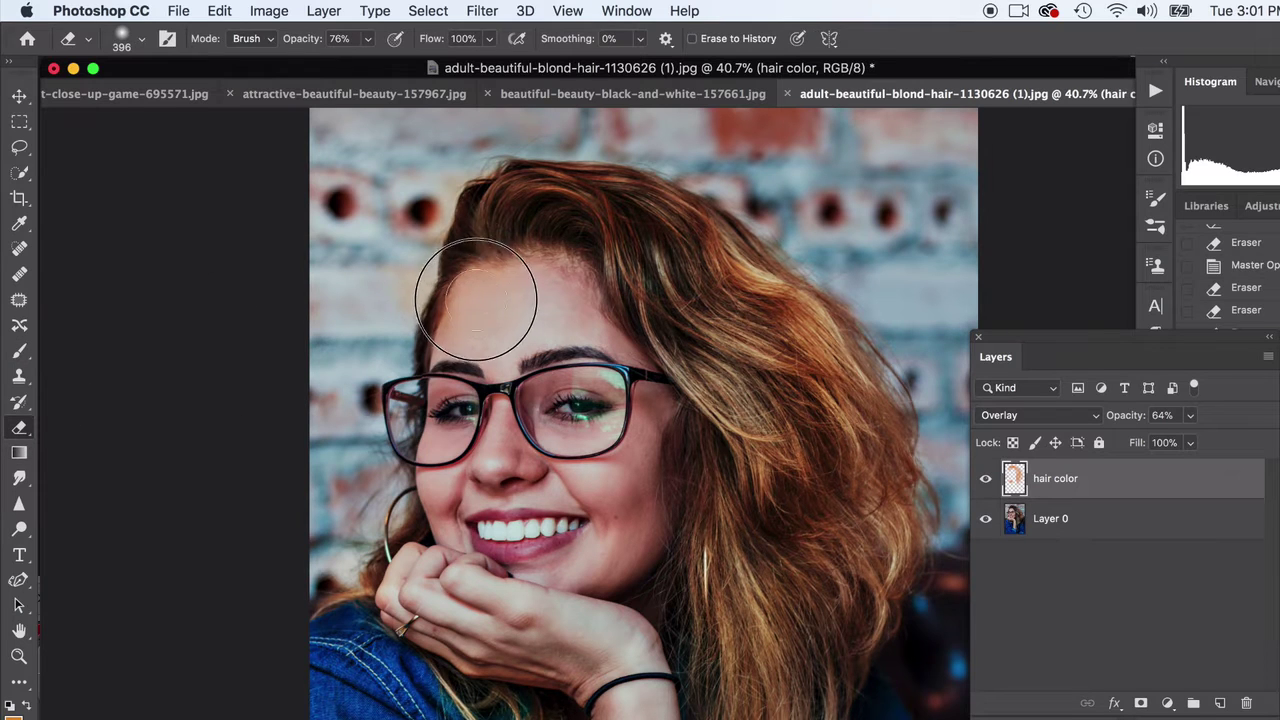
{"action": "mouse_move", "coordinate": [455, 333]}
{"action": "left_mouse_down"}
{"action": "mouse_move", "coordinate": [513, 280]}
{"action": "mouse_move", "coordinate": [500, 325]}
{"action": "left_mouse_up"}
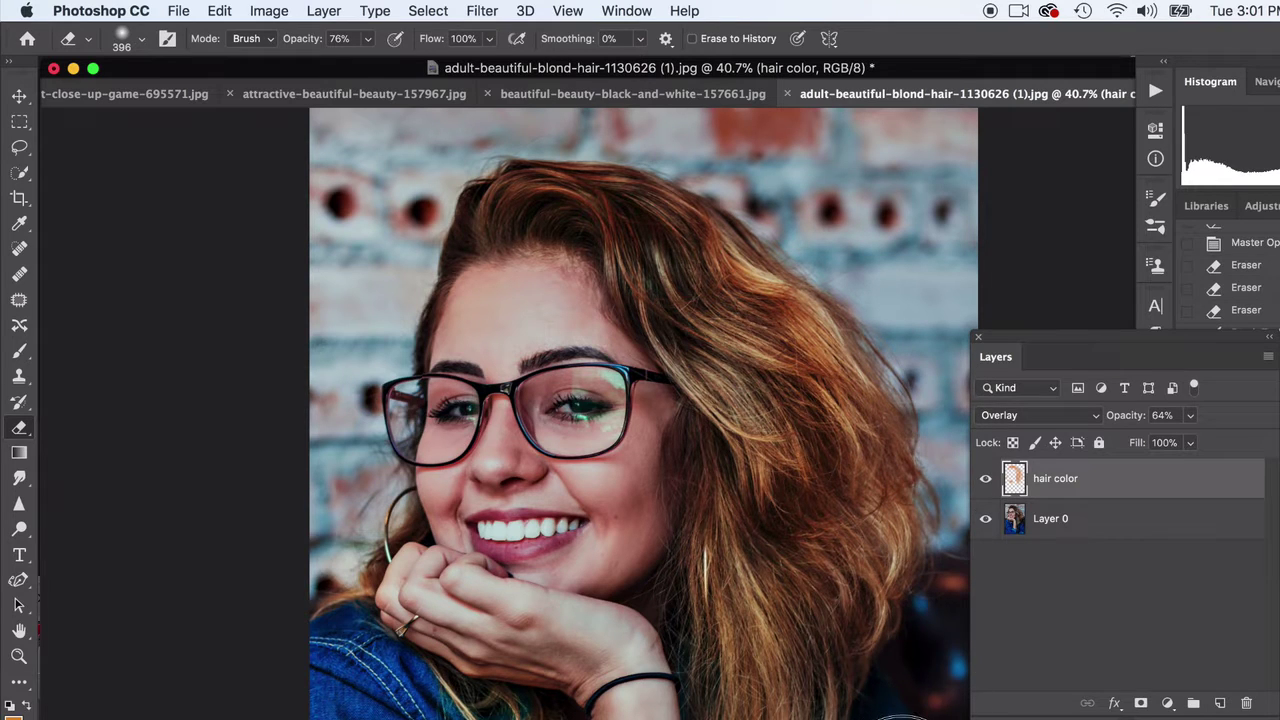
{"action": "left_click", "coordinate": [928, 719]}
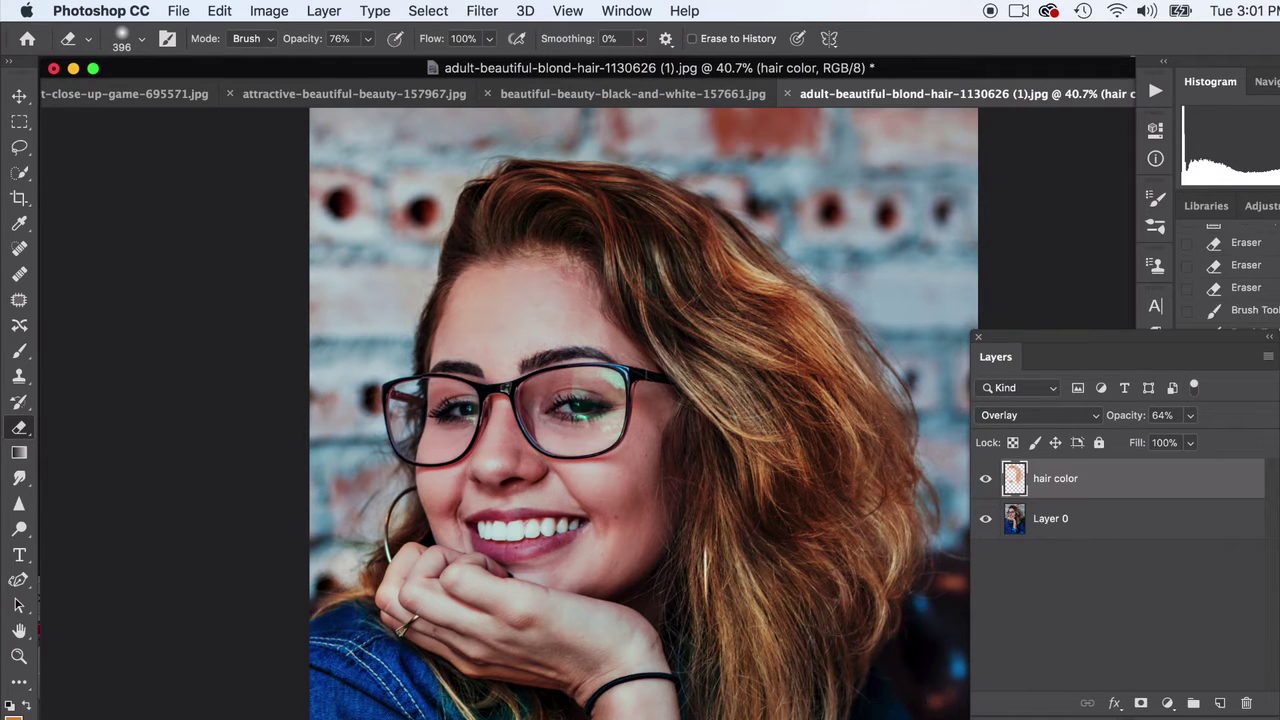
- Compare the portrait with the hair color layer hidden and shown
{"action": "left_click", "coordinate": [19, 95]}
{"action": "left_click", "coordinate": [135, 165]}
{"action": "left_click", "coordinate": [1060, 478]}
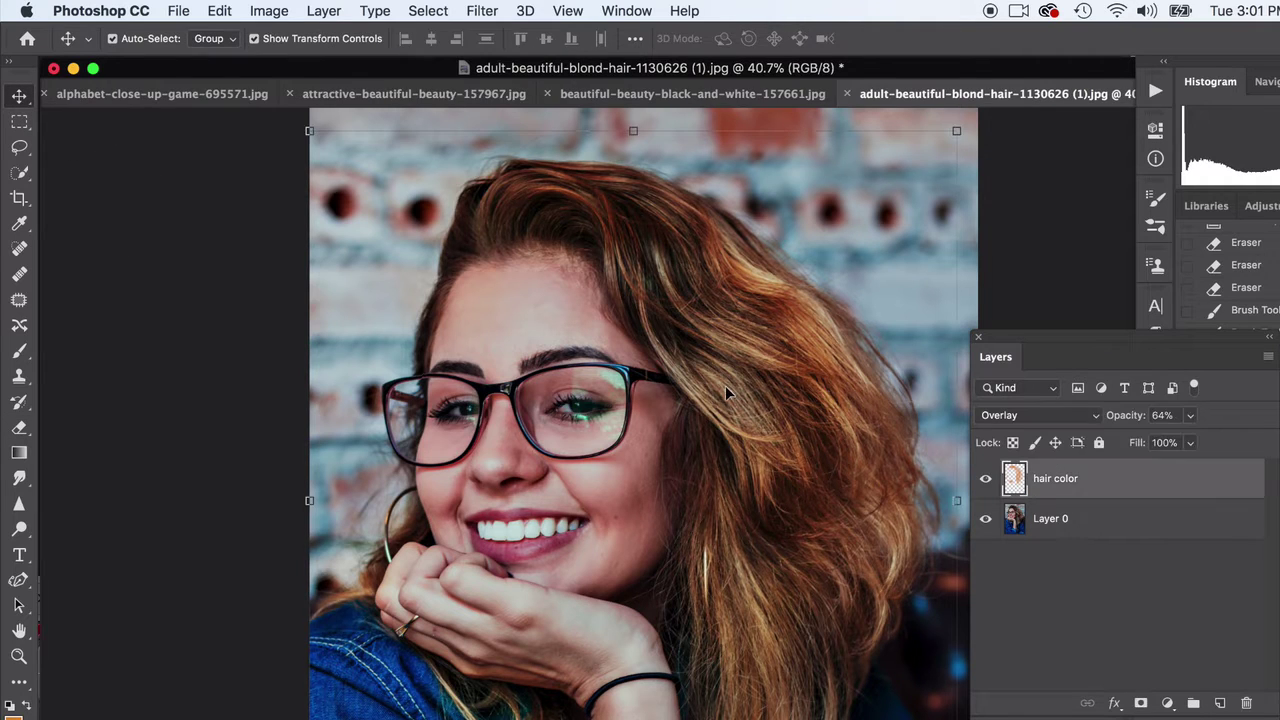
{"action": "left_click", "coordinate": [986, 479]}
{"action": "left_click", "coordinate": [986, 479]}
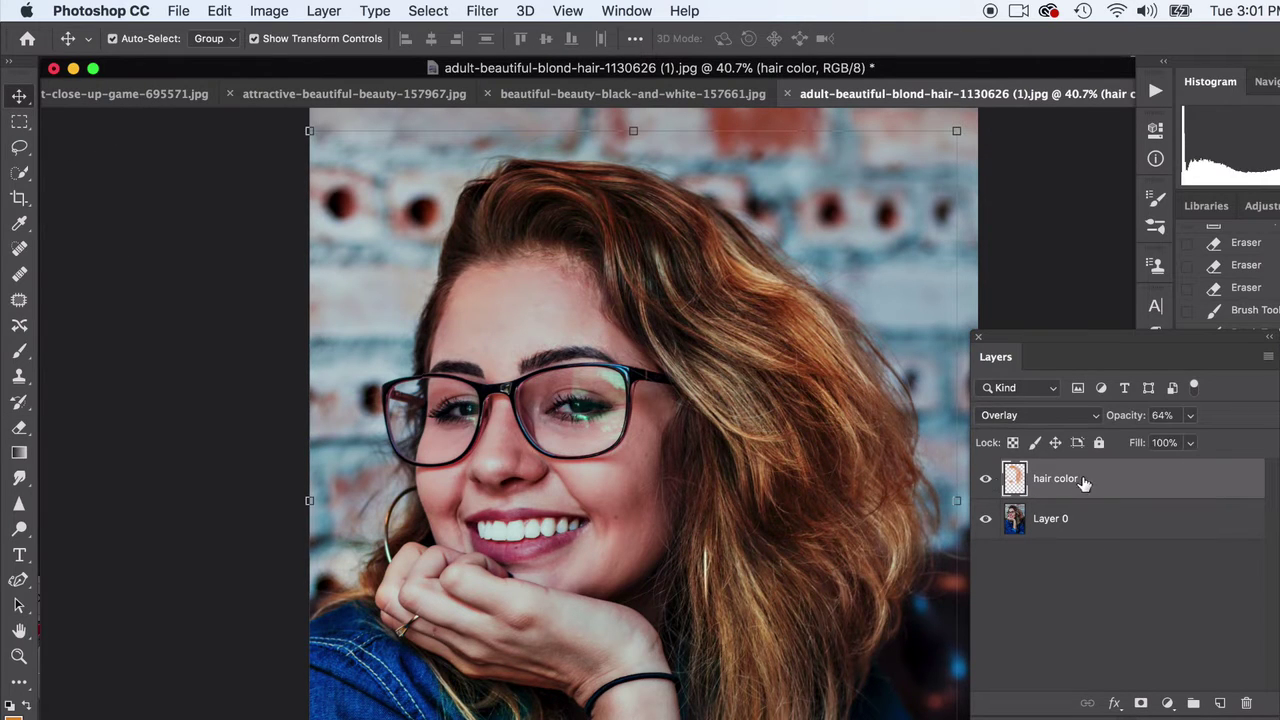
- Adjust the hair color layer's Color Balance midtones and highlights, and set its shadows to magenta -100 and blue +31
{"action": "left_click", "coordinate": [1160, 520]}
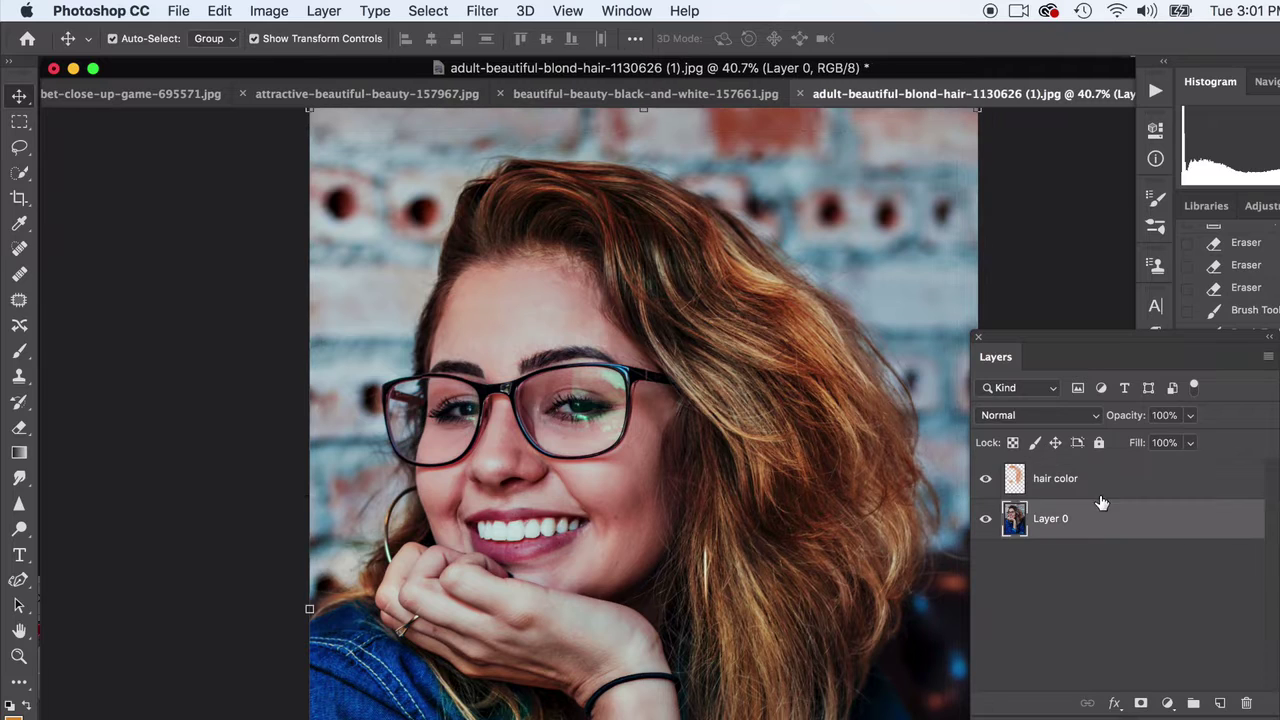
{"action": "left_click", "coordinate": [1110, 480]}
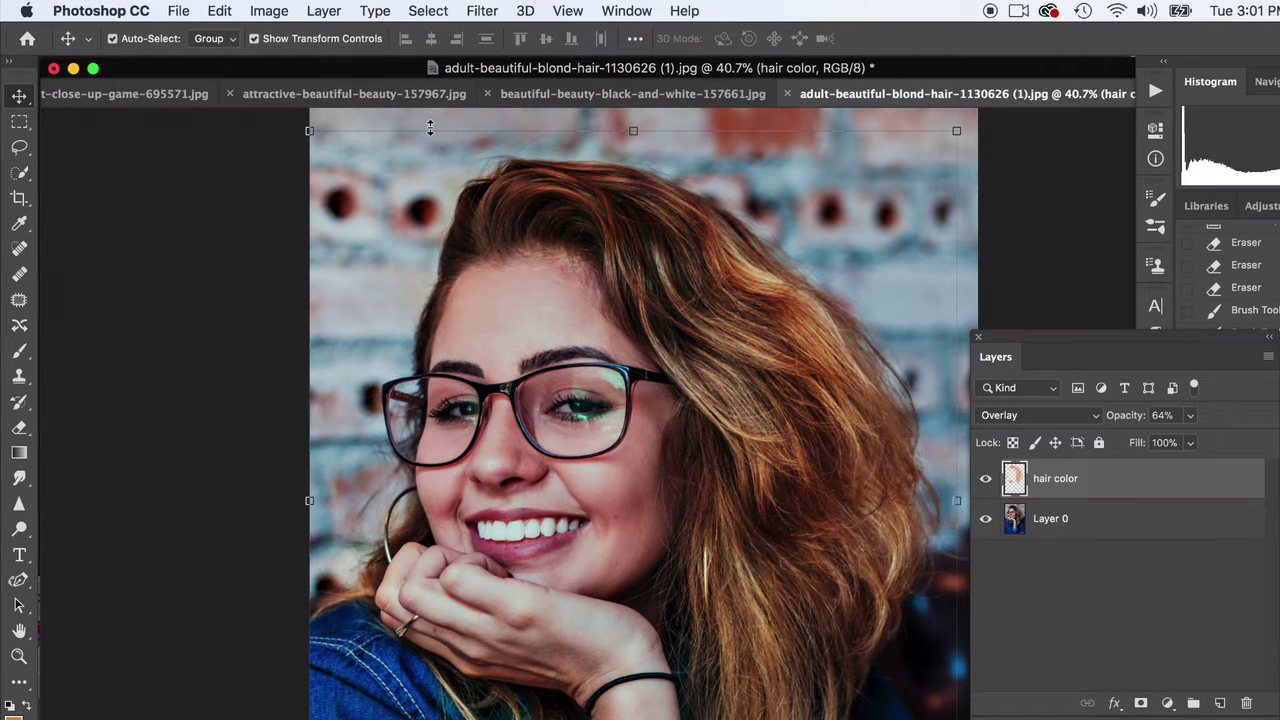
{"action": "left_click", "coordinate": [269, 10]}
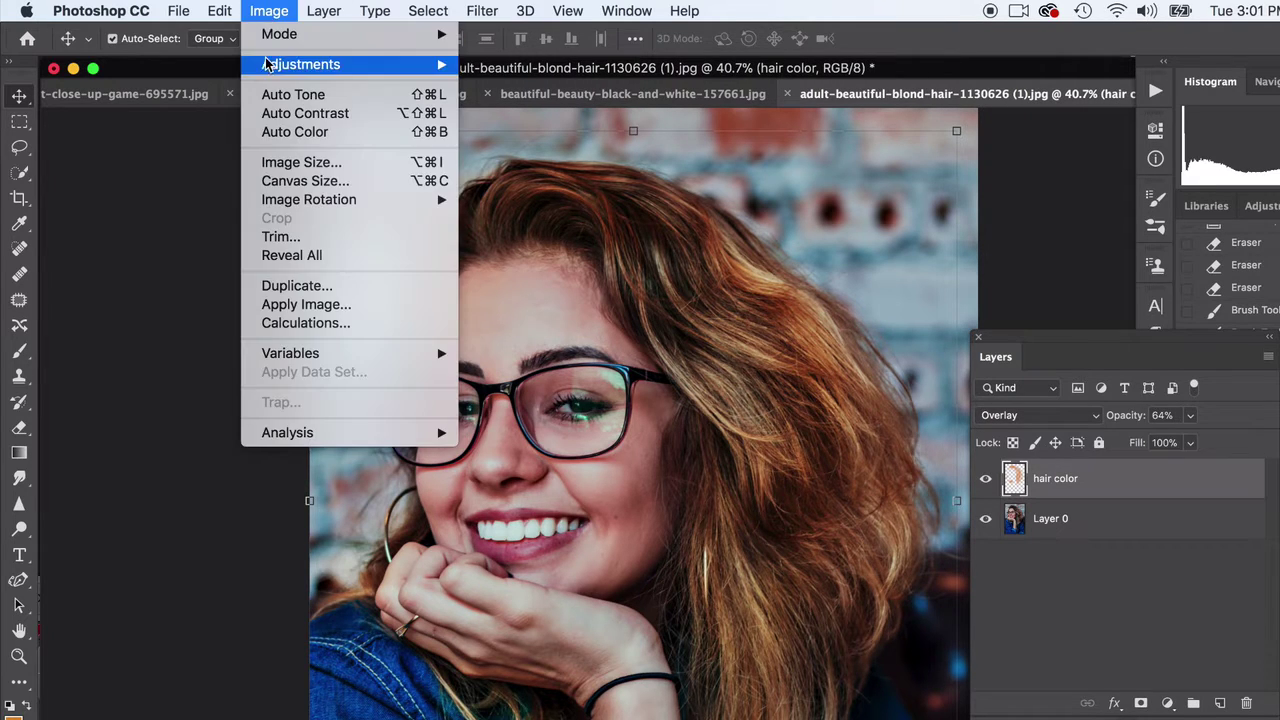
{"action": "mouse_move", "coordinate": [278, 64]}
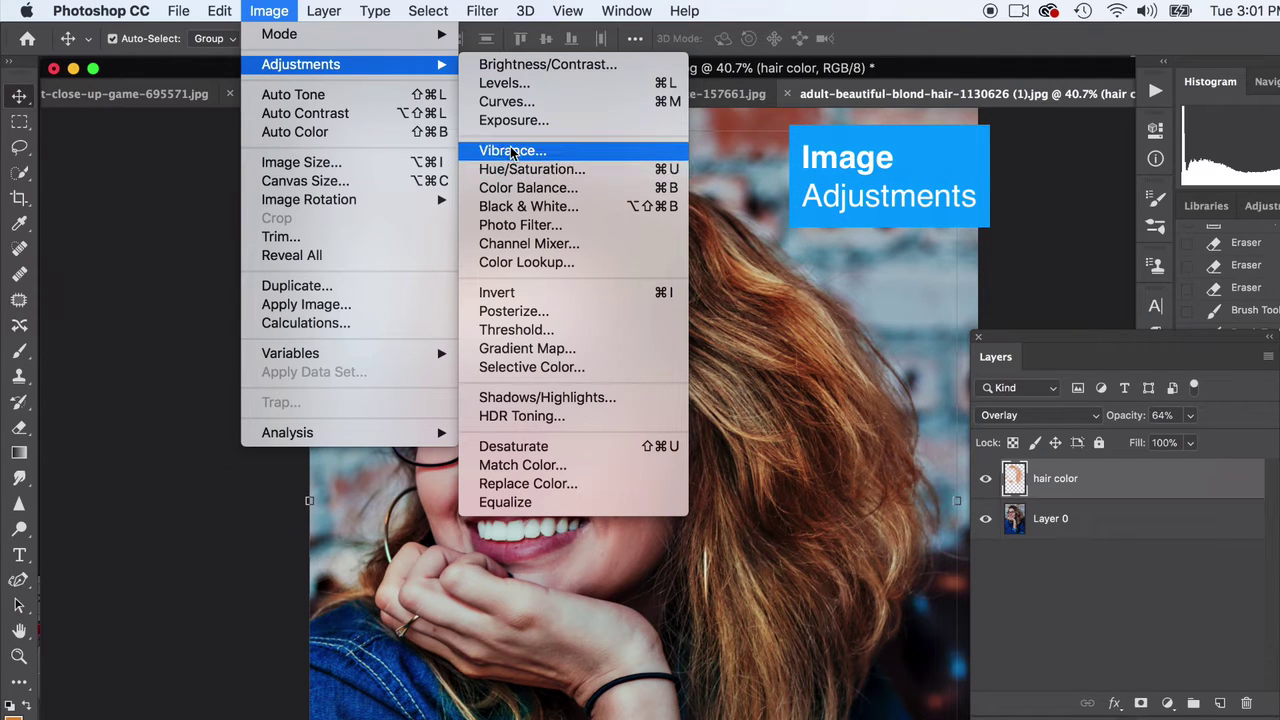
{"action": "left_click", "coordinate": [520, 188]}
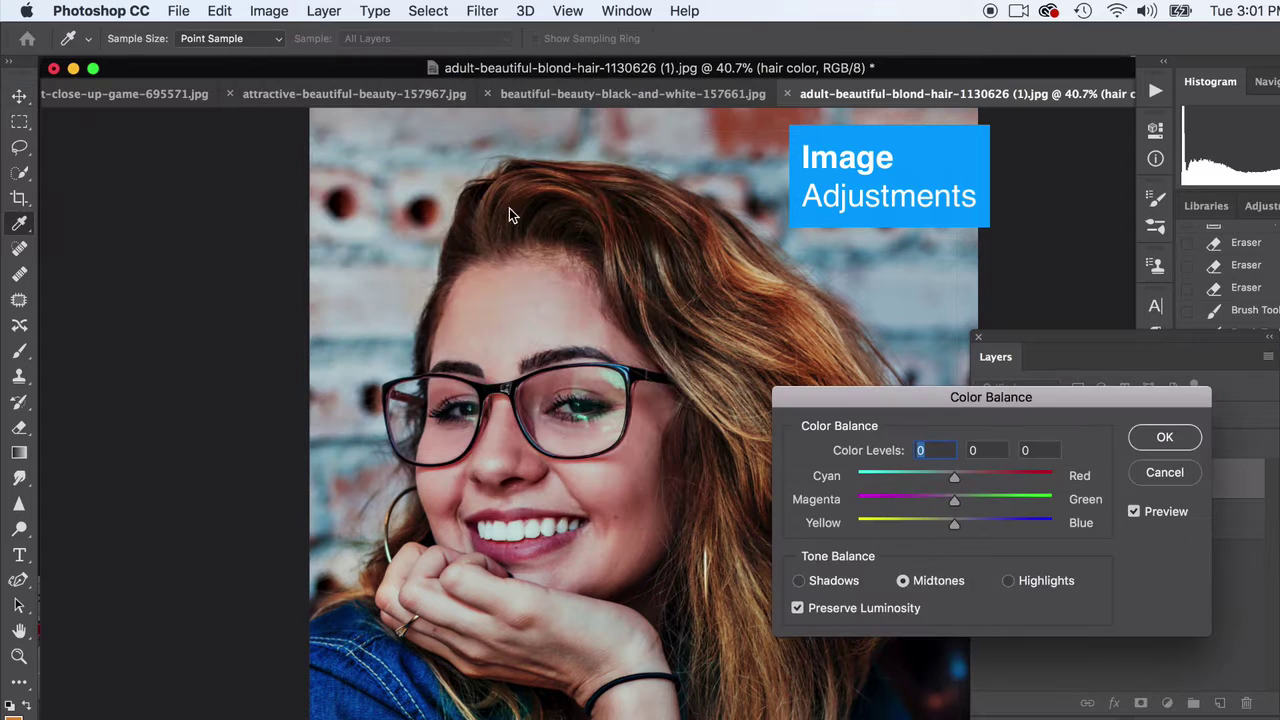
{"action": "left_click_drag", "start_coordinate": [930, 387], "coordinate": [224, 131]}
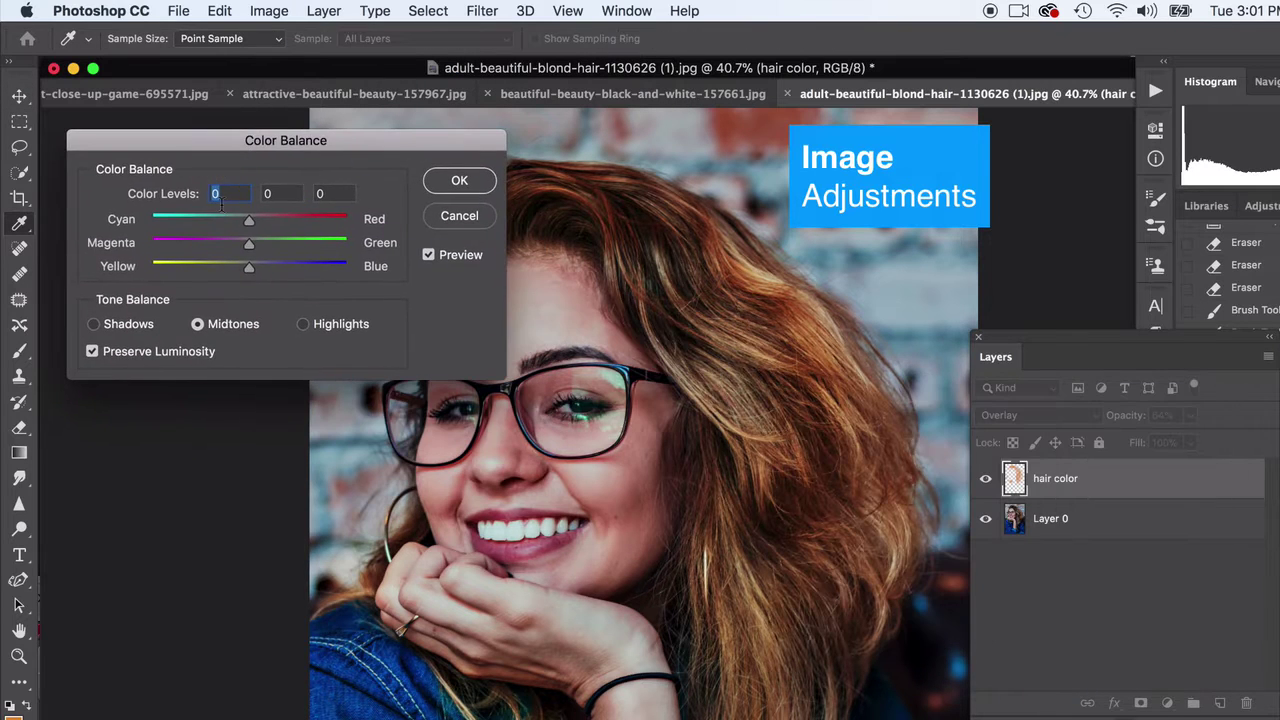
{"action": "left_click_drag", "start_coordinate": [248, 225], "coordinate": [300, 272]}
{"action": "left_click", "coordinate": [303, 323]}
{"action": "left_click_drag", "start_coordinate": [244, 219], "coordinate": [145, 248]}
{"action": "left_click", "coordinate": [93, 325]}
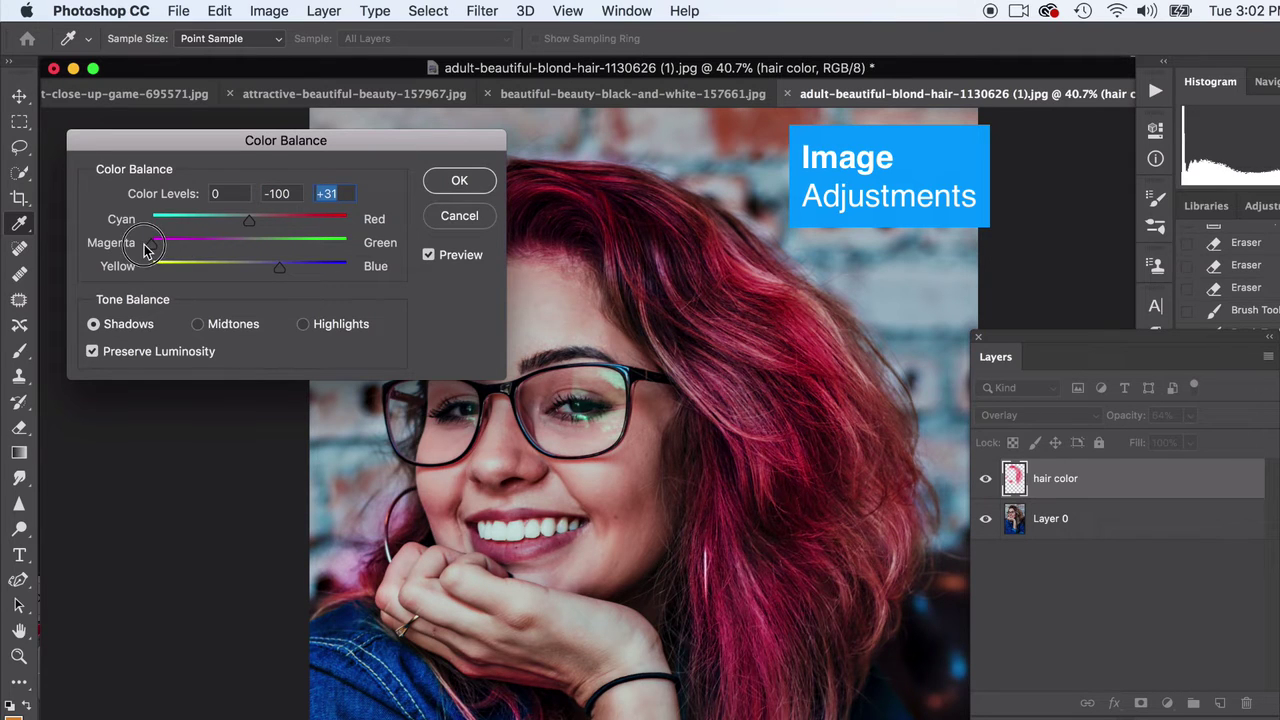
- Change the shadows' magenta-green level to +2, shift the cyan-red level toward cyan, and apply the Color Balance
{"action": "double_click", "coordinate": [360, 138]}
{"action": "left_click", "coordinate": [157, 686]}
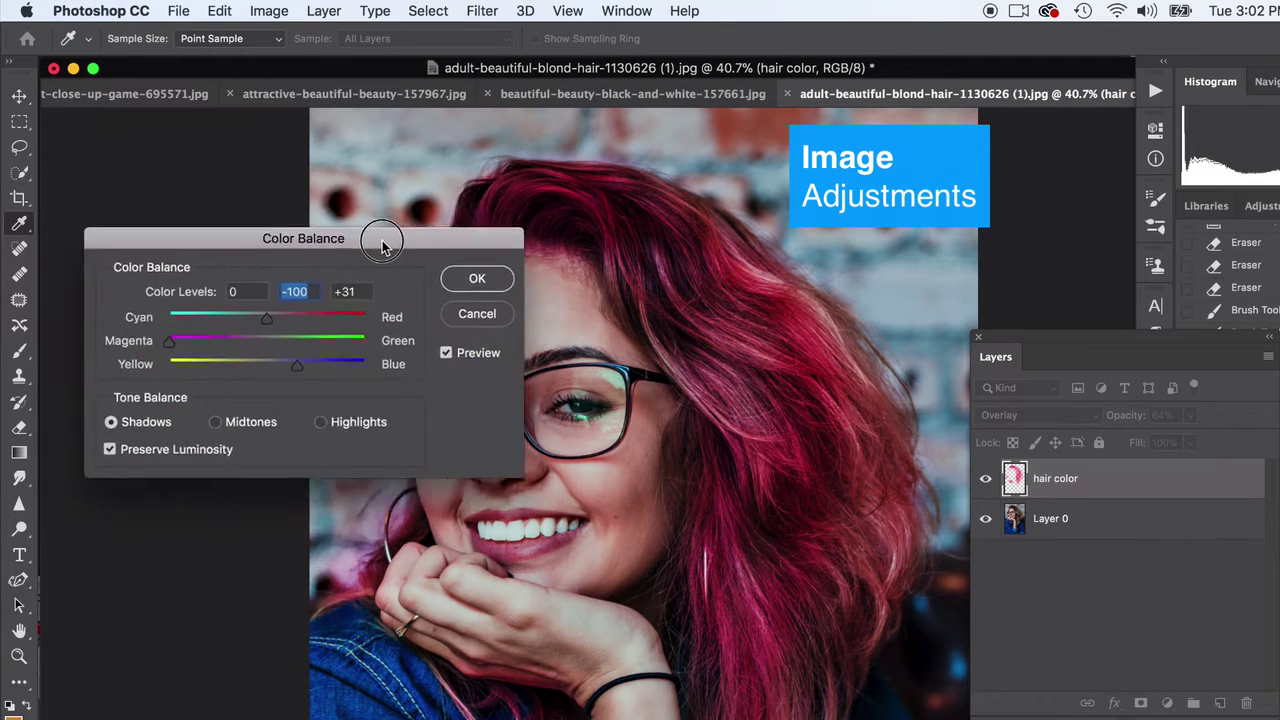
{"action": "left_click", "coordinate": [284, 309]}
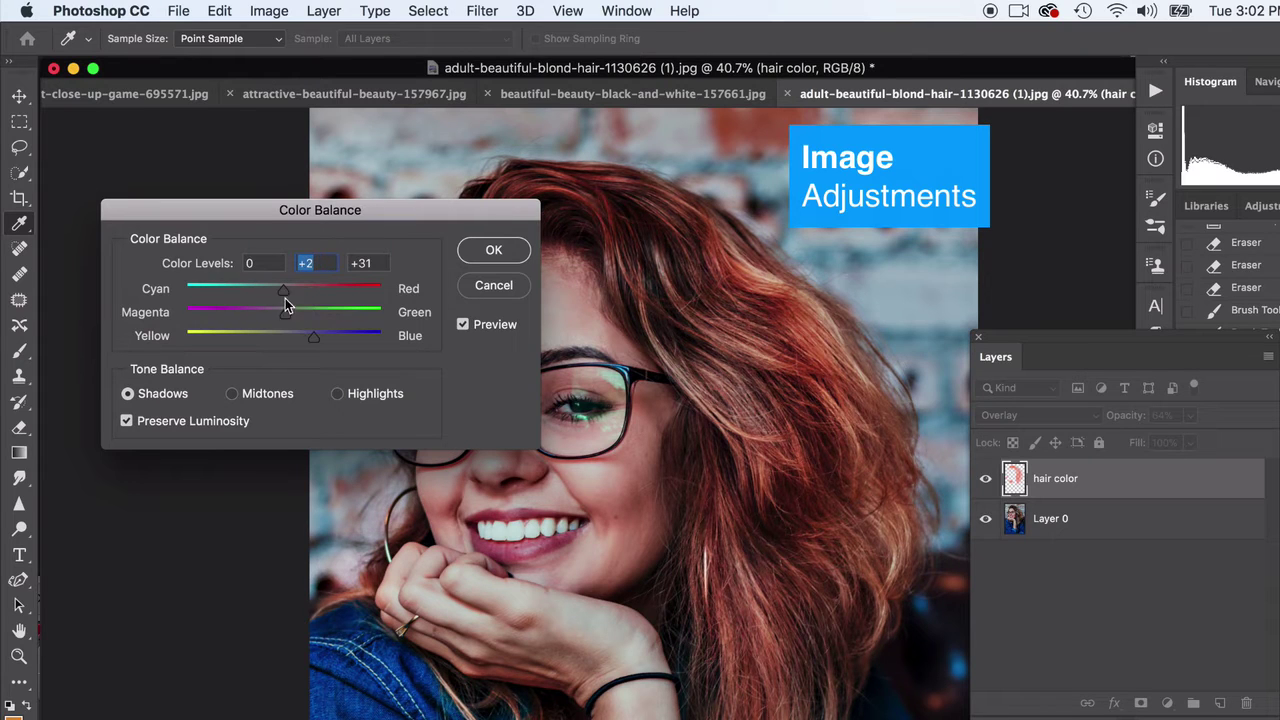
{"action": "left_click_drag", "start_coordinate": [284, 290], "coordinate": [226, 293]}
{"action": "left_click", "coordinate": [493, 250]}
- Open the Brightness/Contrast adjustment for the hair color layer and move its dialog clear of the face
{"action": "left_click", "coordinate": [269, 11]}
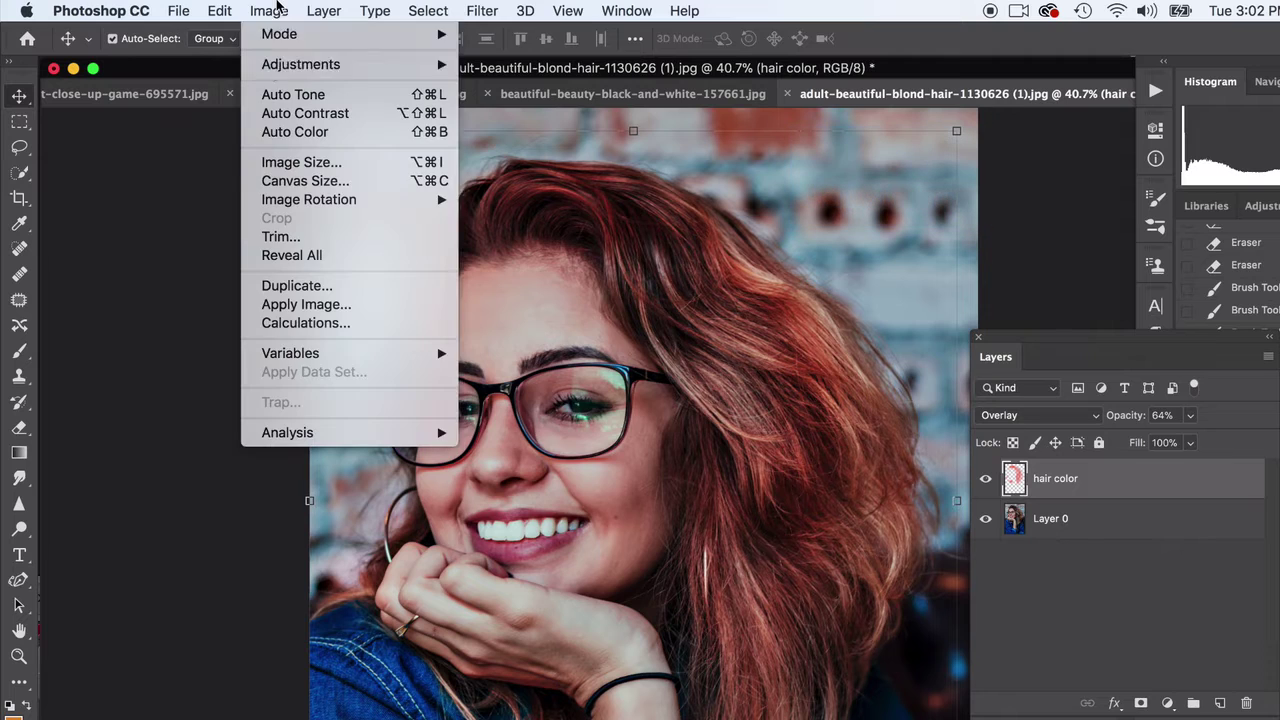
{"action": "mouse_move", "coordinate": [270, 68]}
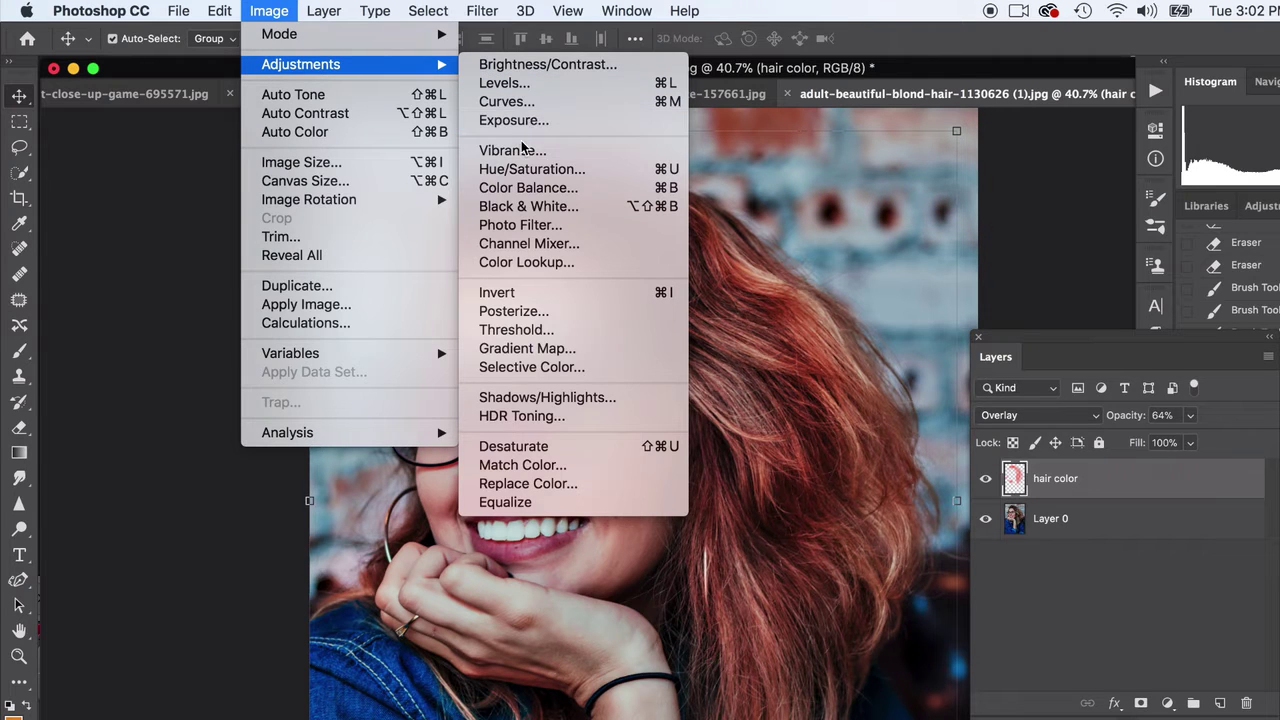
{"action": "left_click", "coordinate": [543, 65]}
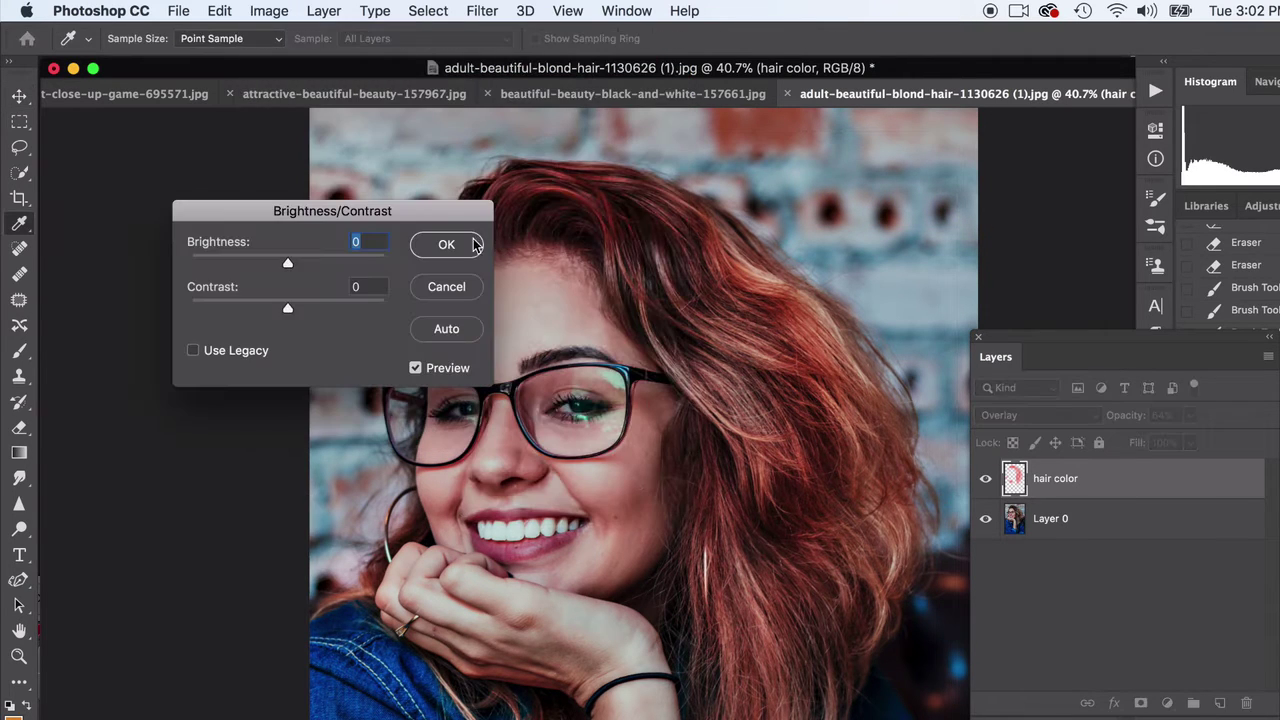
{"action": "left_click_drag", "start_coordinate": [407, 219], "coordinate": [348, 183]}
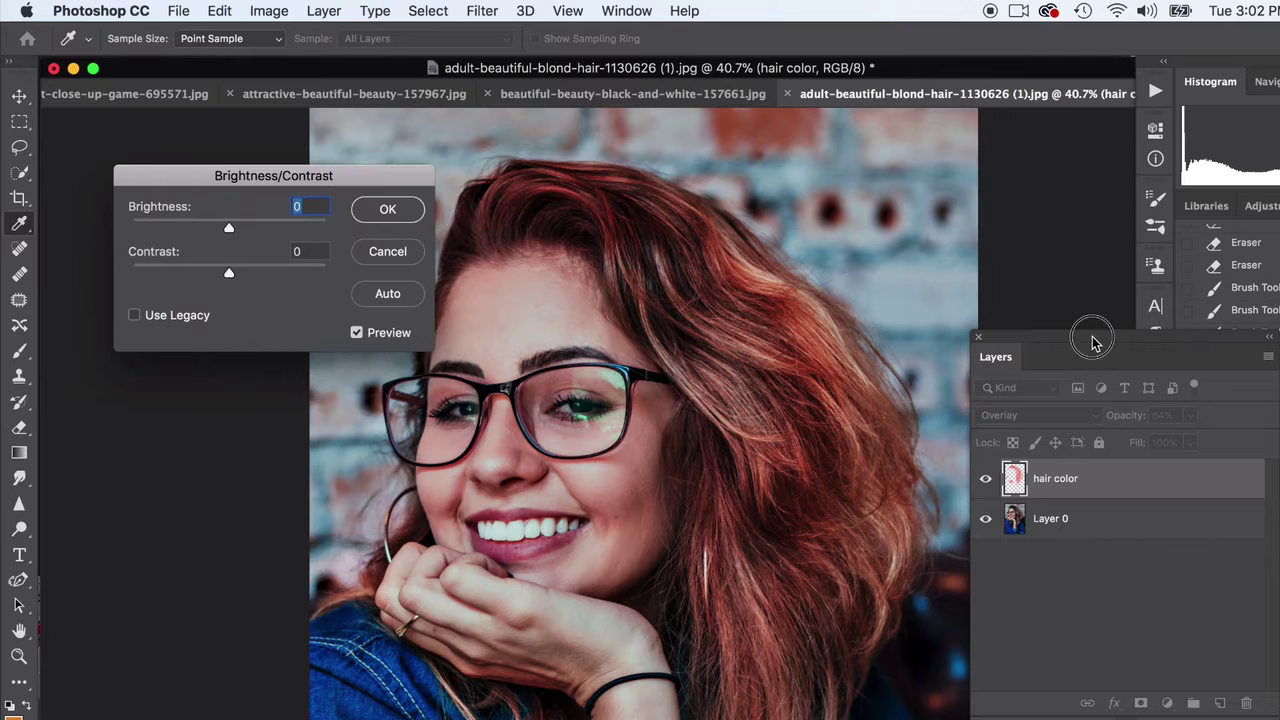
- Show the Adjustments panel and reposition the floating Layers panel so it does not cover the hair
{"action": "left_click_drag", "start_coordinate": [1094, 343], "coordinate": [968, 383]}
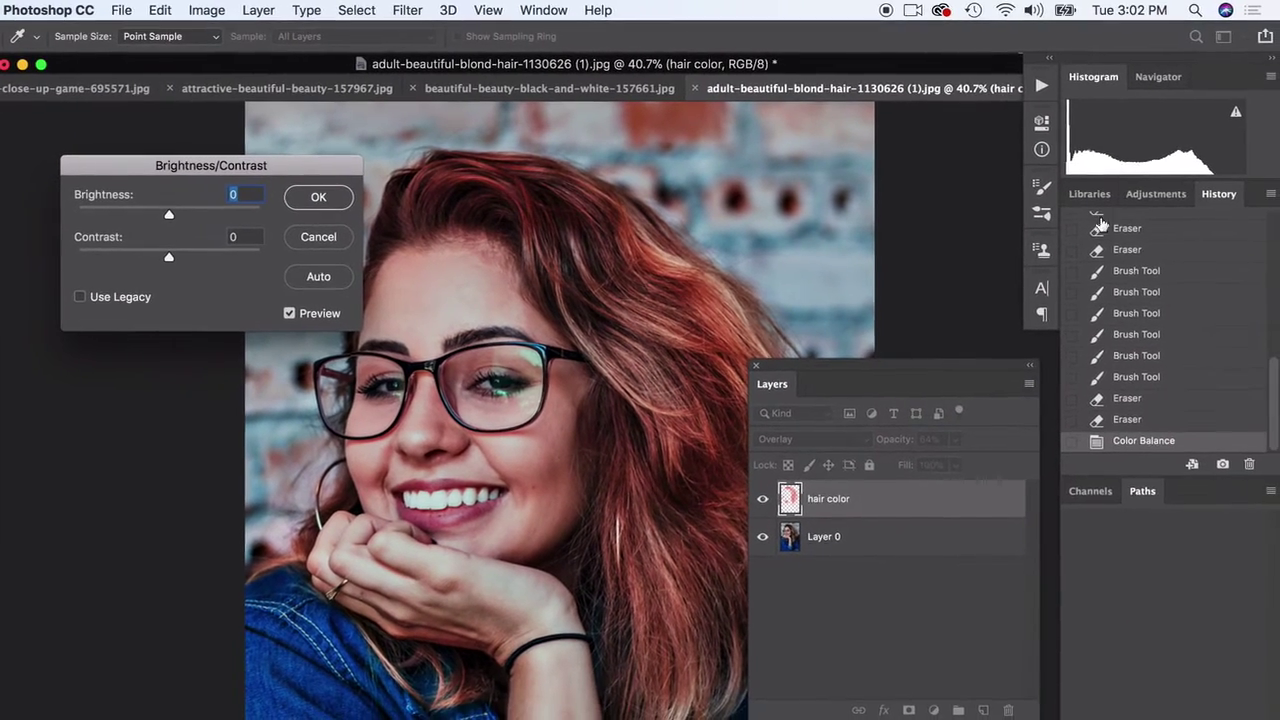
{"action": "left_click", "coordinate": [1273, 205]}
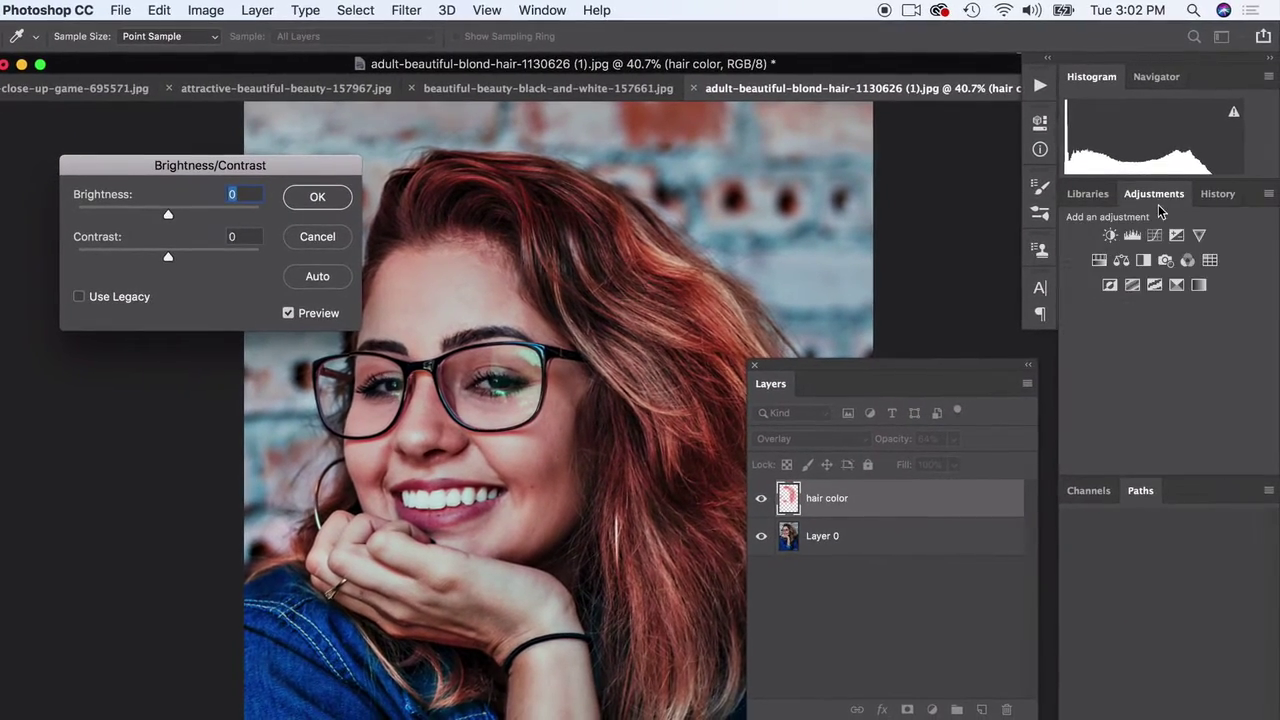
{"action": "left_click", "coordinate": [205, 10]}
{"action": "left_click", "coordinate": [204, 5]}
{"action": "left_click_drag", "start_coordinate": [805, 368], "coordinate": [959, 396]}
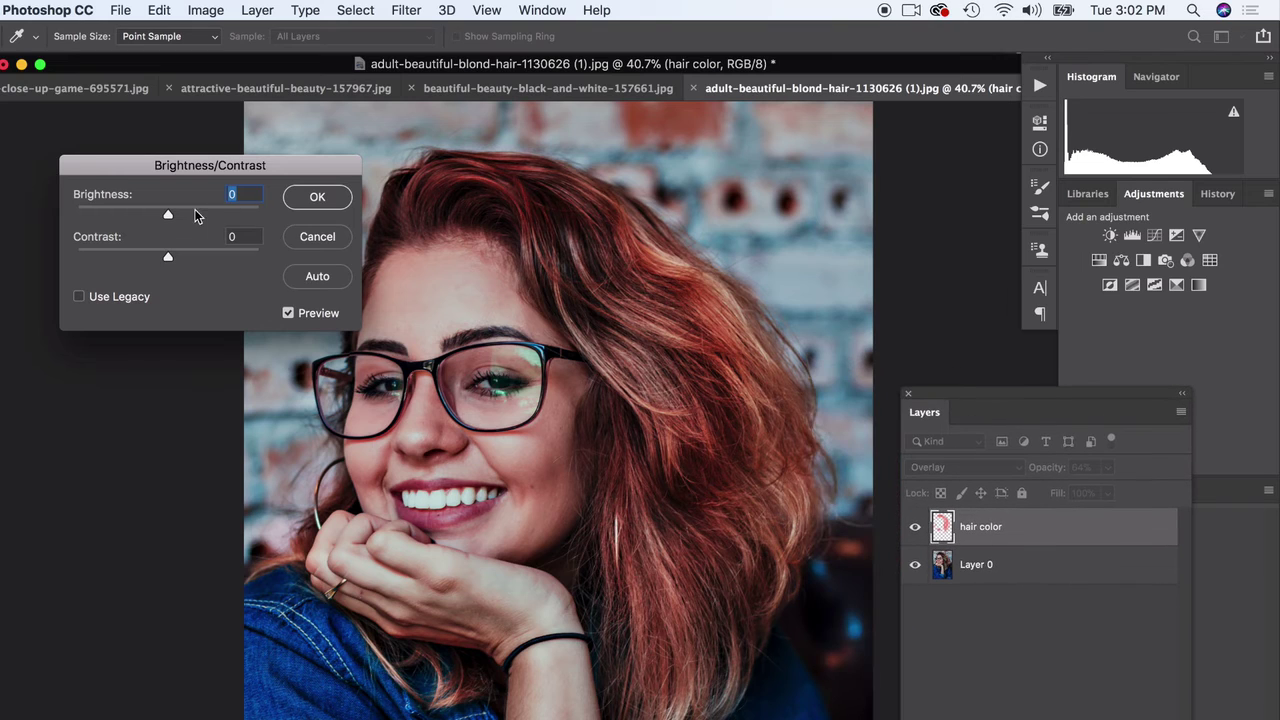
- Set the hair color layer's brightness to 15 and apply the adjustment
{"action": "left_click", "coordinate": [204, 213]}
{"action": "left_click_drag", "start_coordinate": [204, 213], "coordinate": [178, 213]}
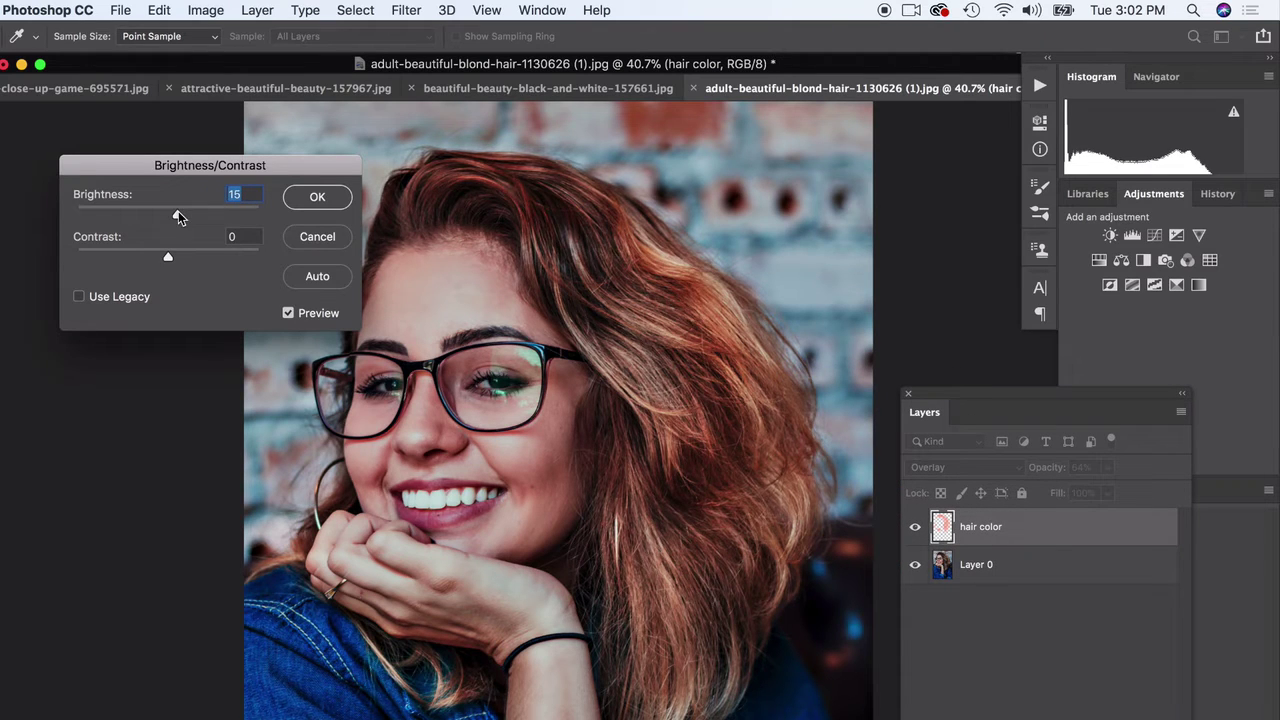
{"action": "left_click", "coordinate": [290, 196]}
- Try an Exposure adjustment on the hair color layer with Exposure +20, Offset -0.3415 and Gamma Correction 0.66
{"action": "left_click", "coordinate": [205, 10]}
{"action": "mouse_move", "coordinate": [218, 62]}
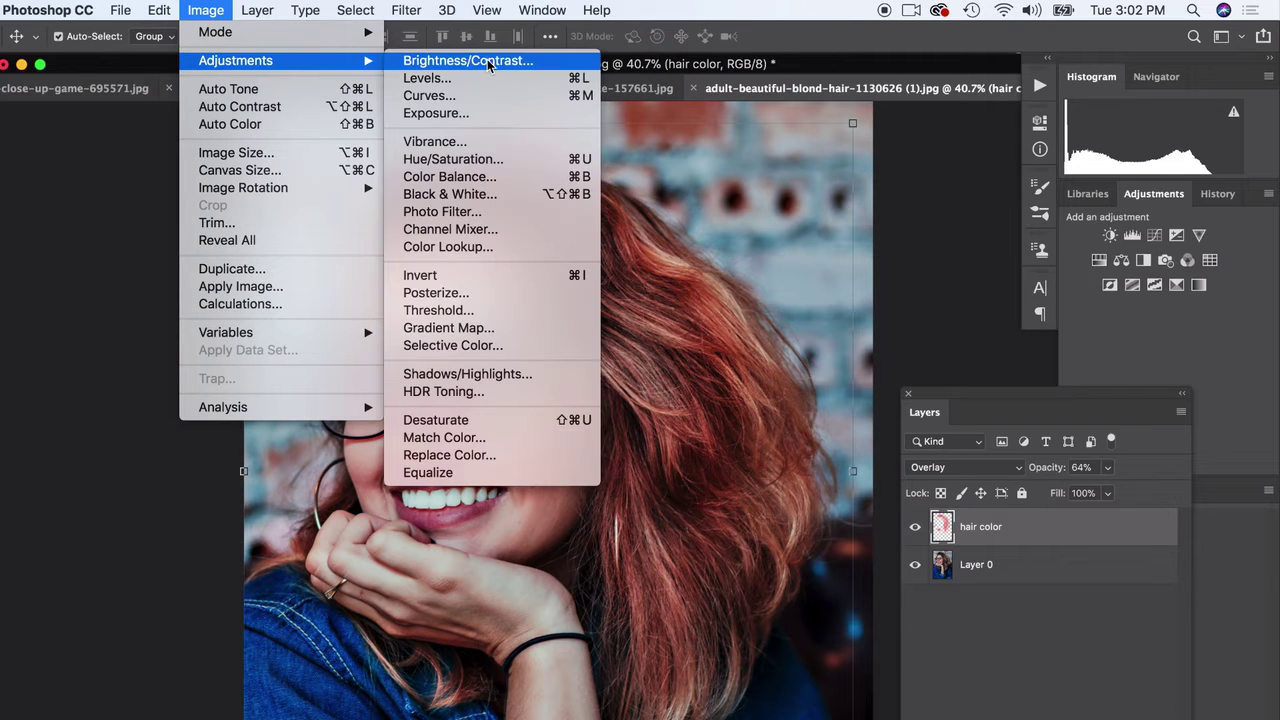
{"action": "left_click", "coordinate": [462, 116]}
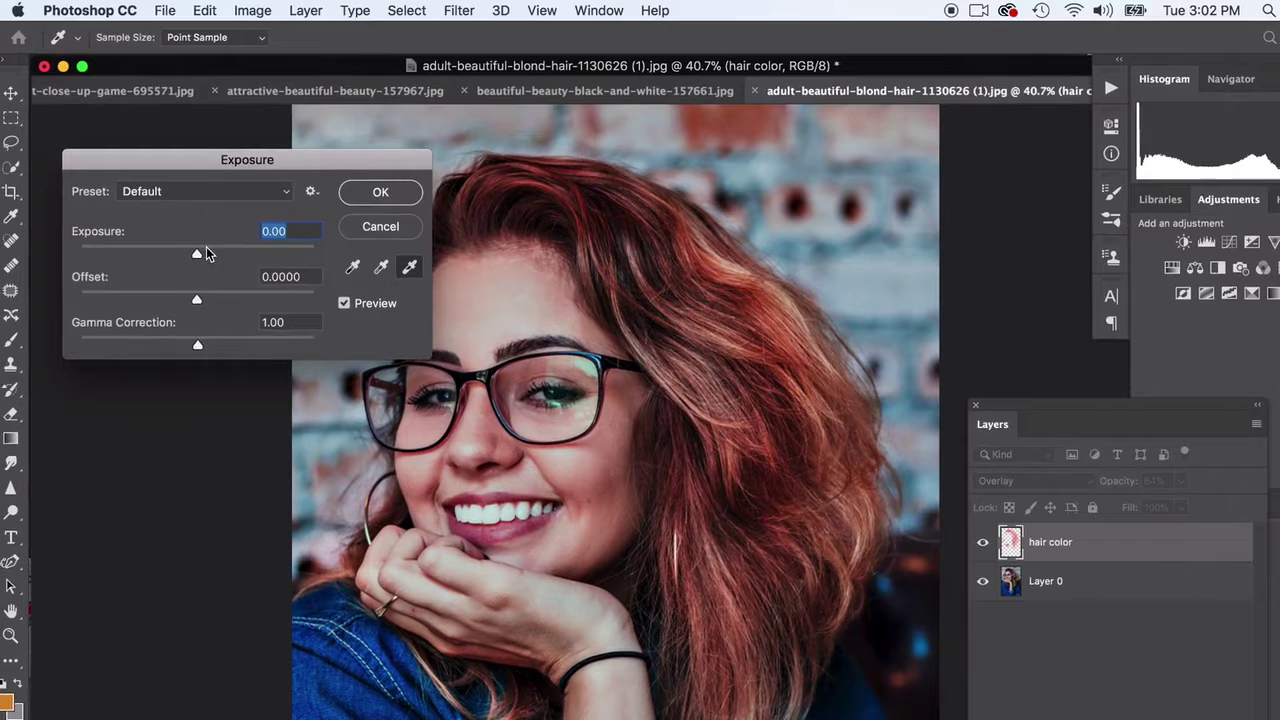
{"action": "left_click_drag", "start_coordinate": [200, 254], "coordinate": [350, 264]}
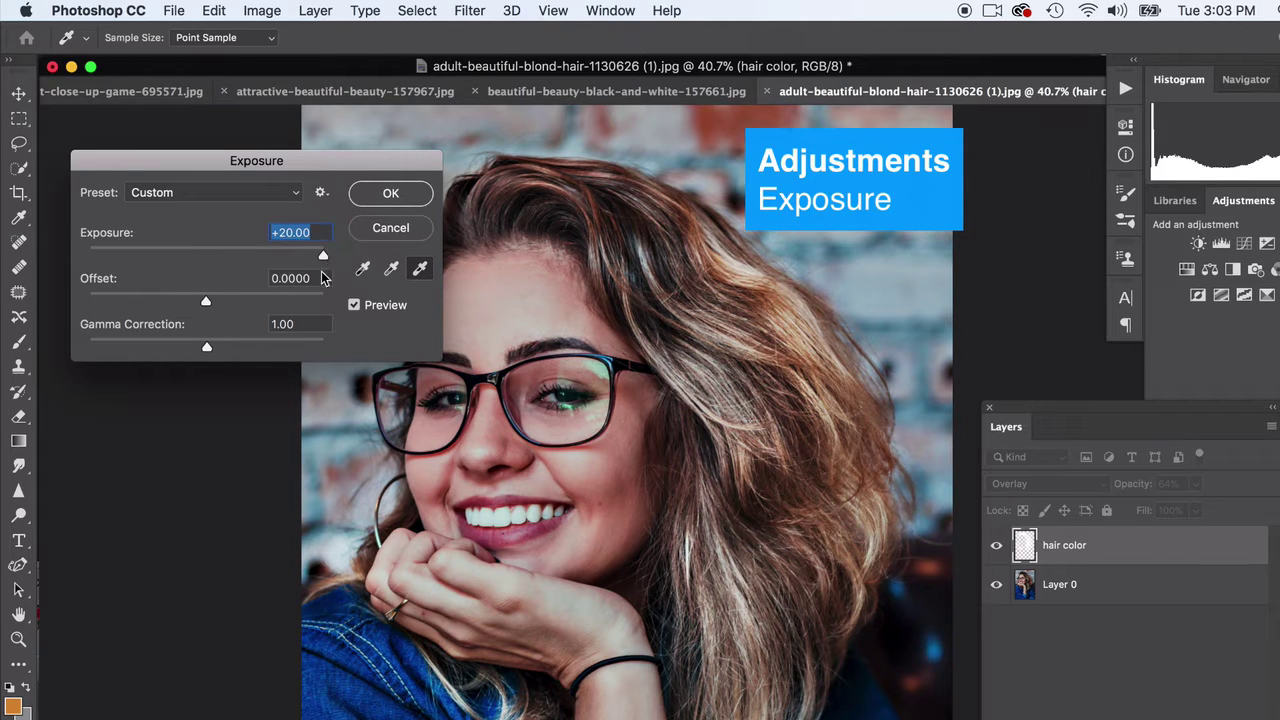
{"action": "left_click_drag", "start_coordinate": [206, 301], "coordinate": [126, 306]}
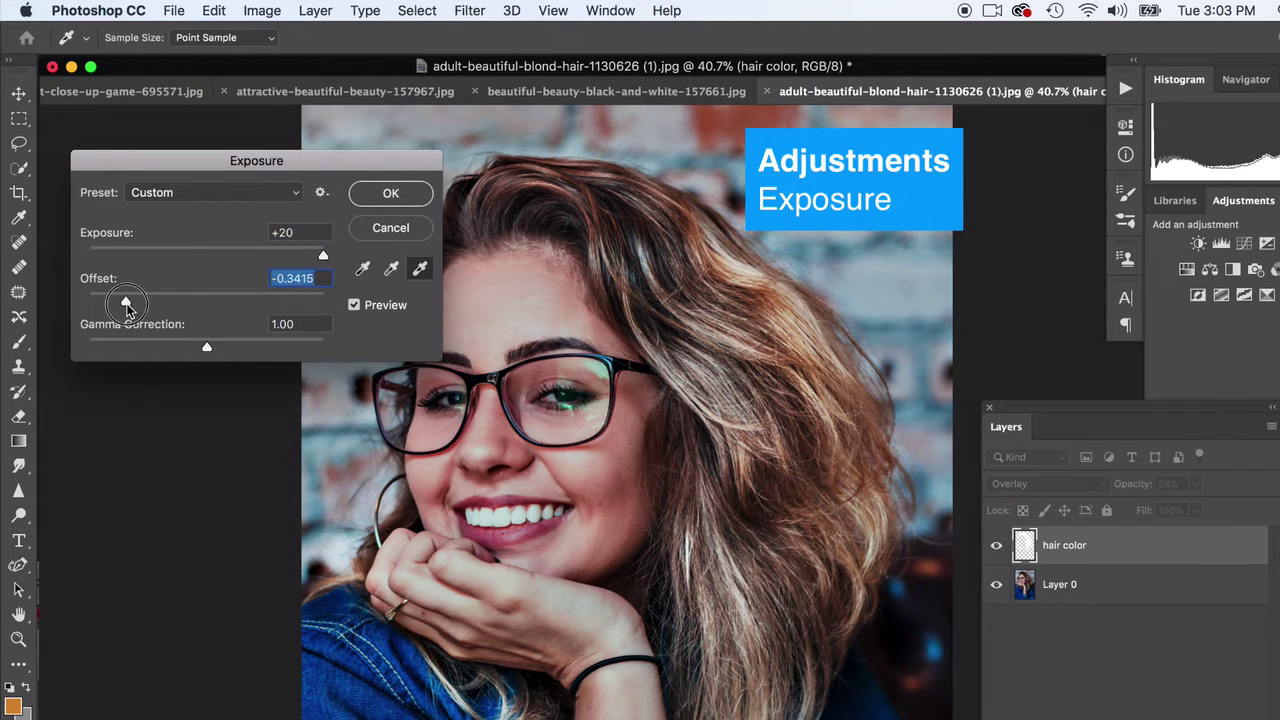
{"action": "left_click_drag", "start_coordinate": [208, 348], "coordinate": [295, 349]}
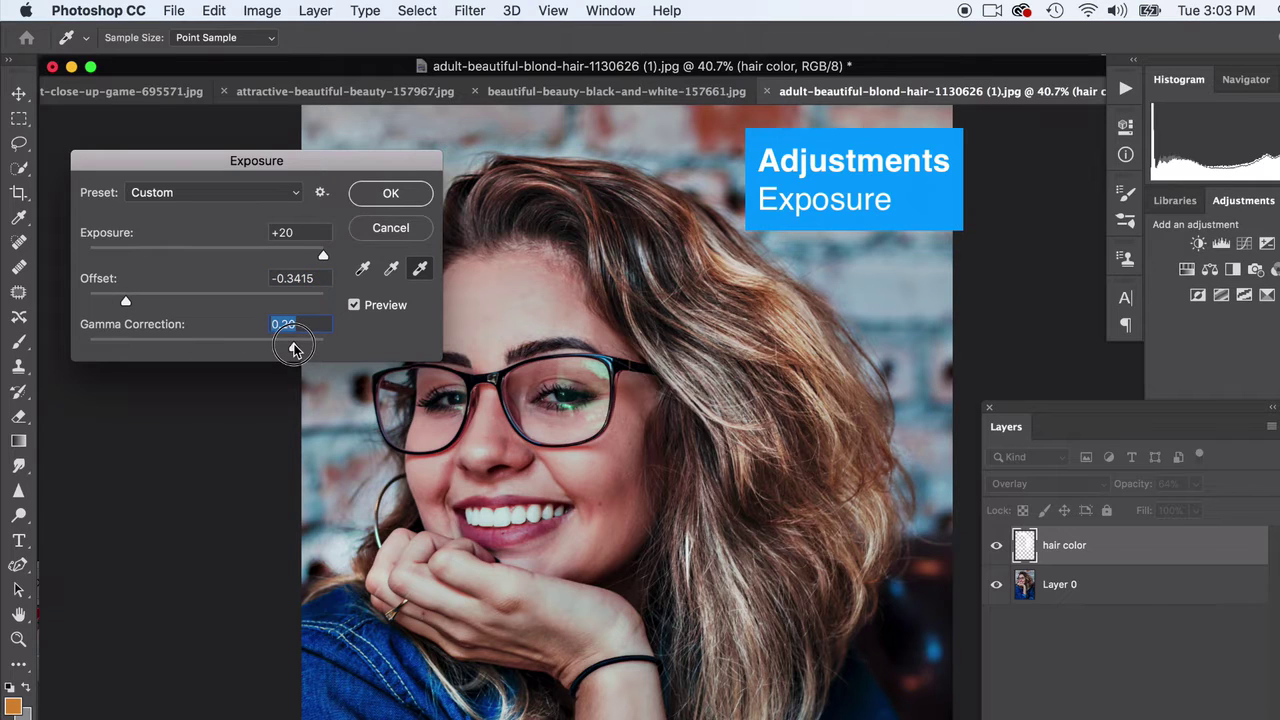
{"action": "left_click", "coordinate": [368, 205]}
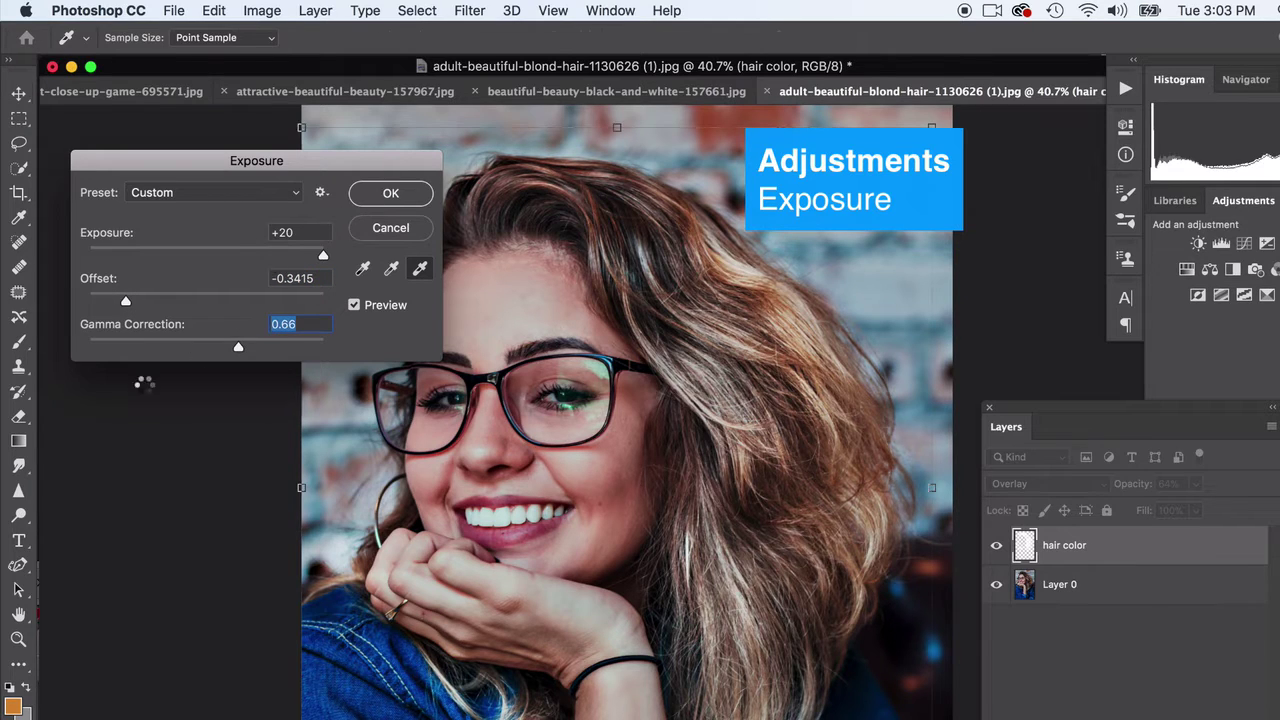
- Undo the Exposure adjustment and review the blend modes available for the hair color layer
{"action": "key", "text": "super+z"}
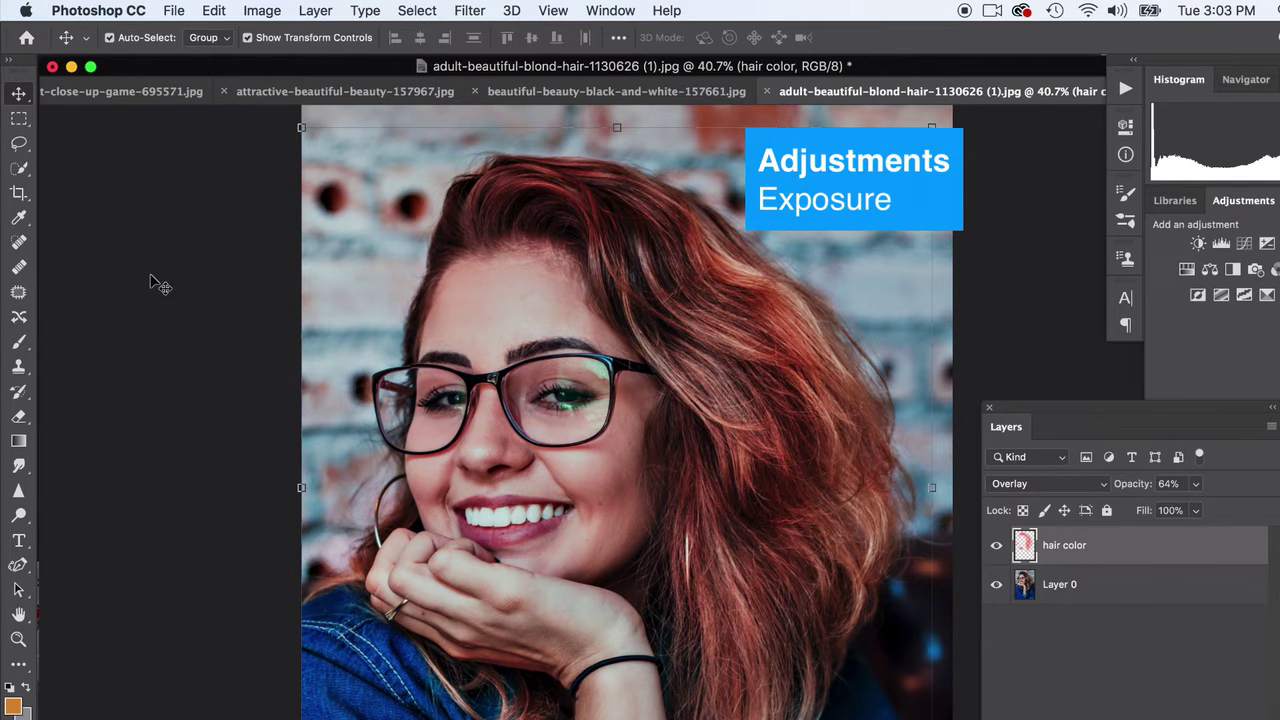
{"action": "left_click", "coordinate": [171, 323]}
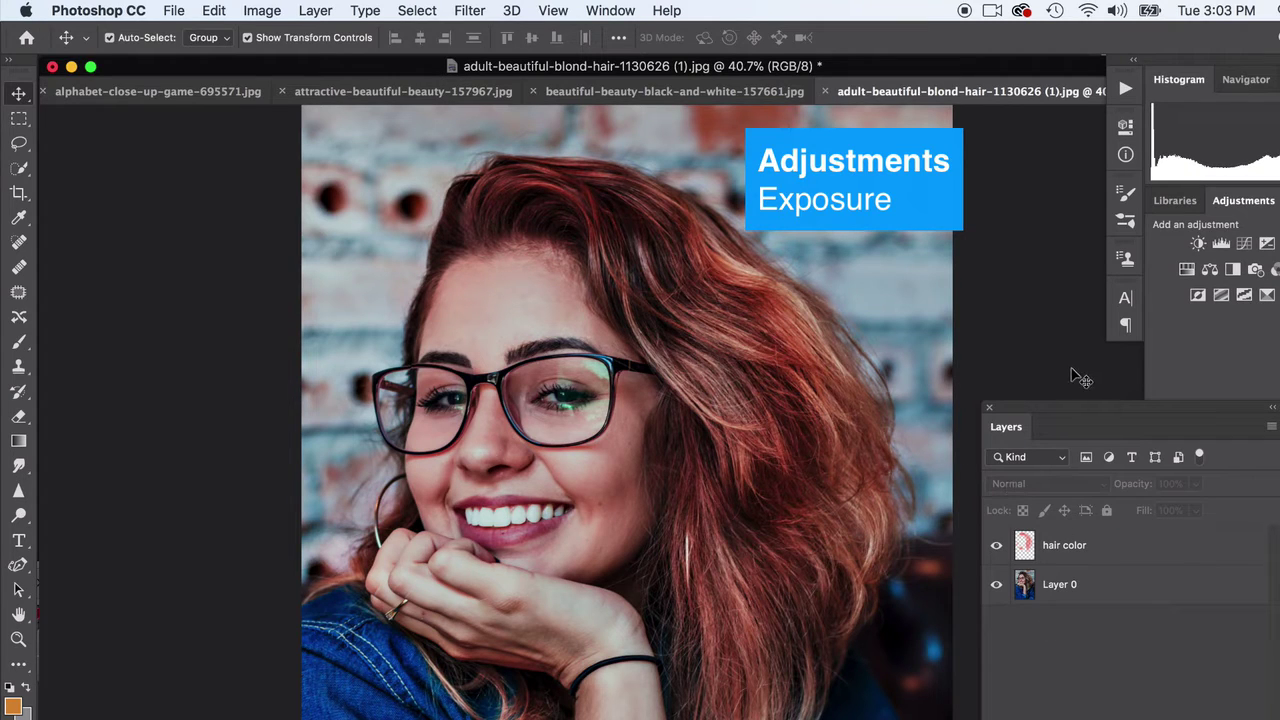
{"action": "left_click", "coordinate": [1101, 545]}
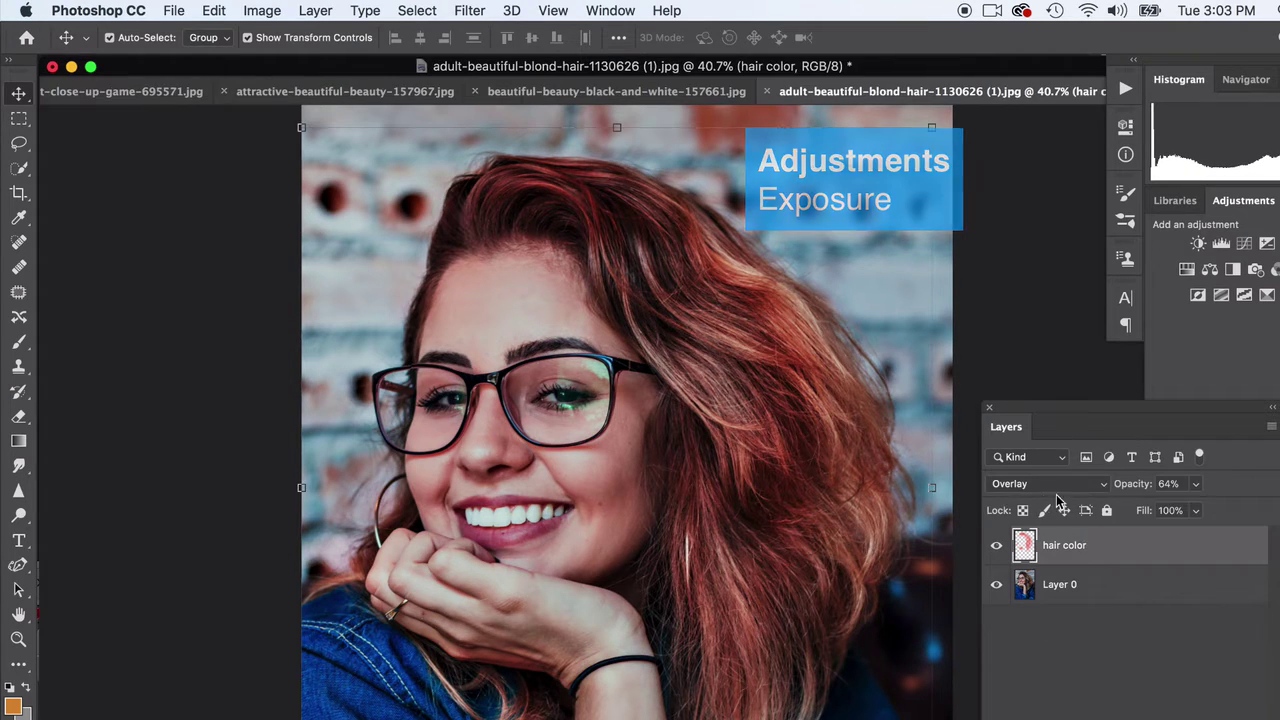
{"action": "left_click", "coordinate": [1020, 484]}
{"action": "left_click", "coordinate": [1014, 484]}
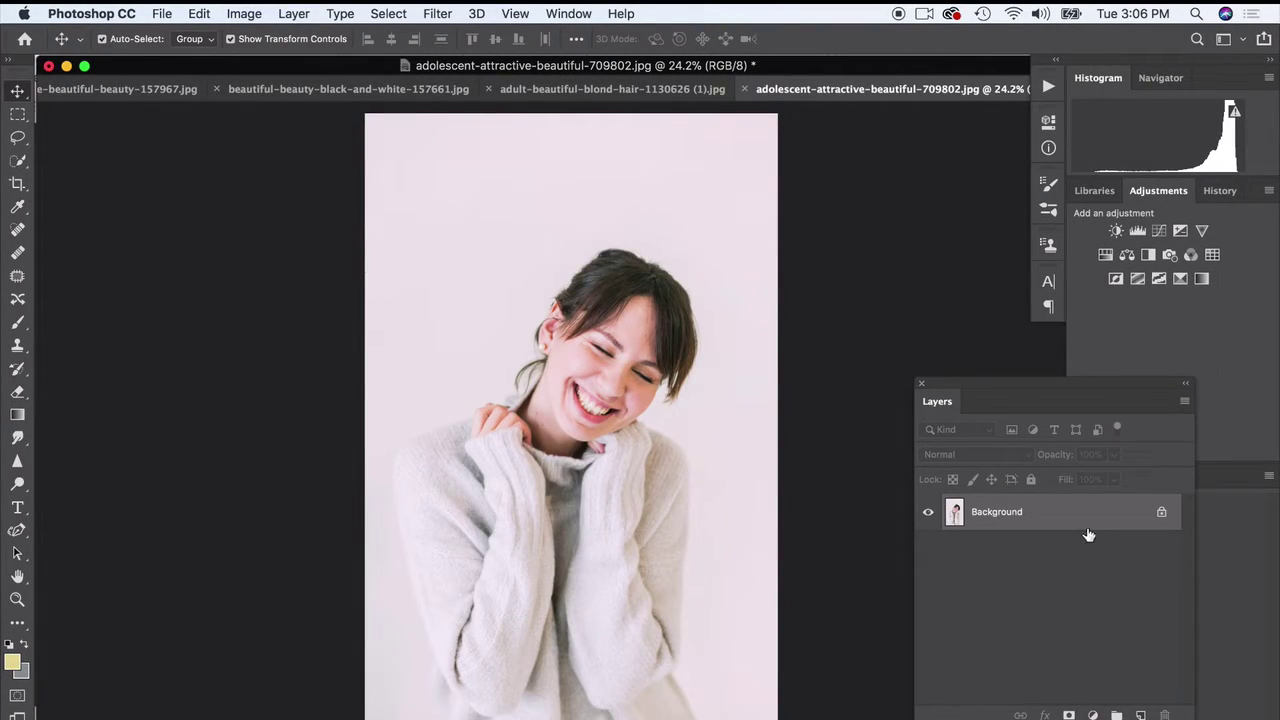
- Add a new layer above the Background of the sweater portrait and set its blend mode to Overlay
{"action": "left_click", "coordinate": [1138, 713]}
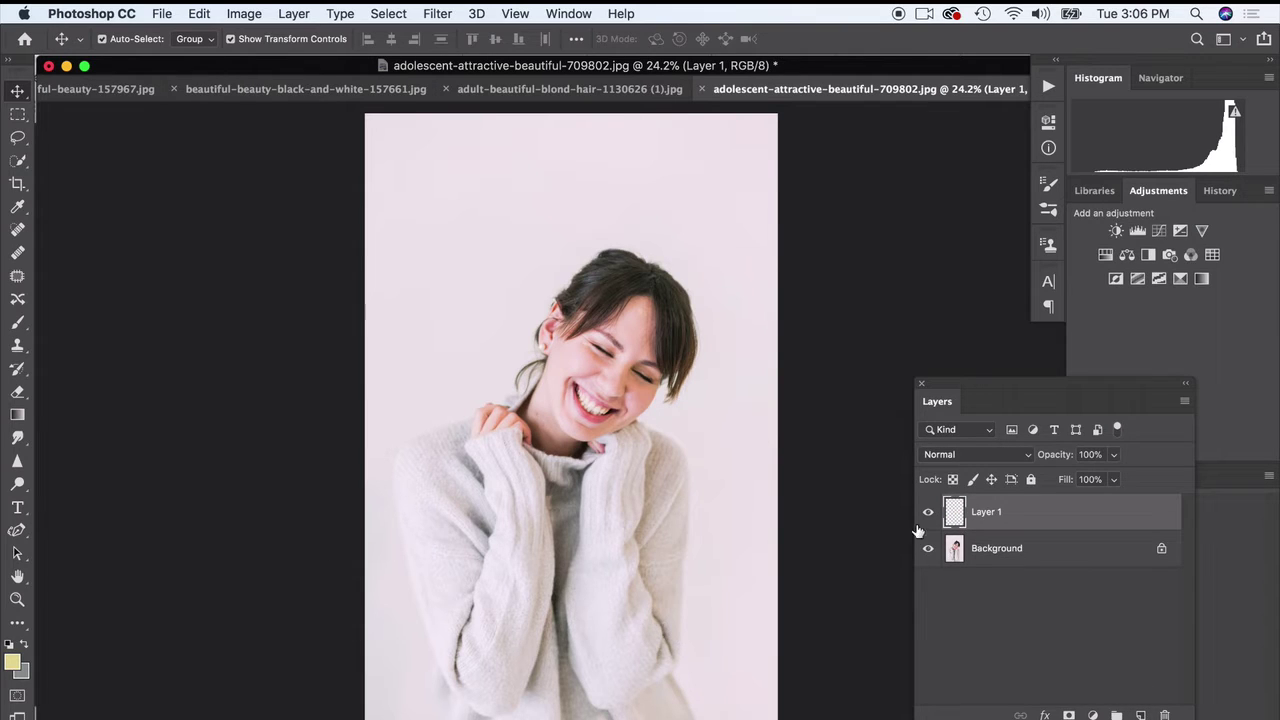
{"action": "left_click", "coordinate": [950, 454]}
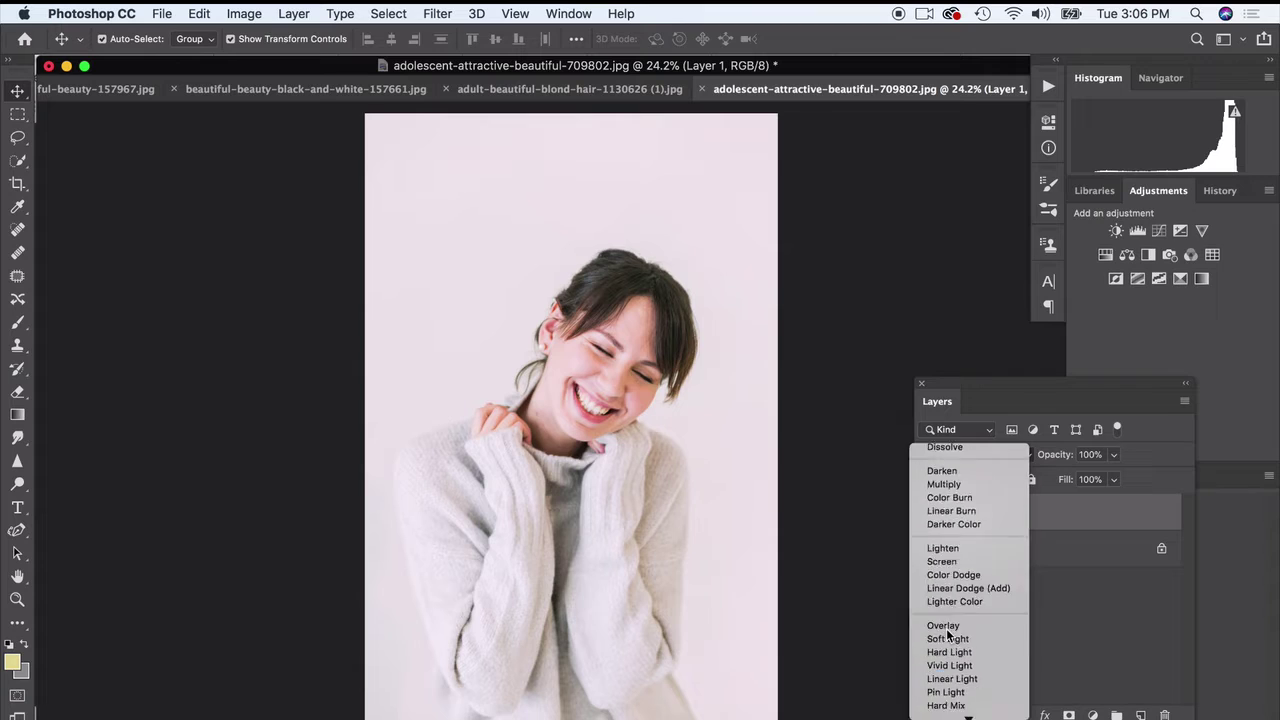
{"action": "left_click", "coordinate": [946, 627]}
- Choose the Brush tool and set the foreground color to a dark blue
{"action": "left_click", "coordinate": [18, 322]}
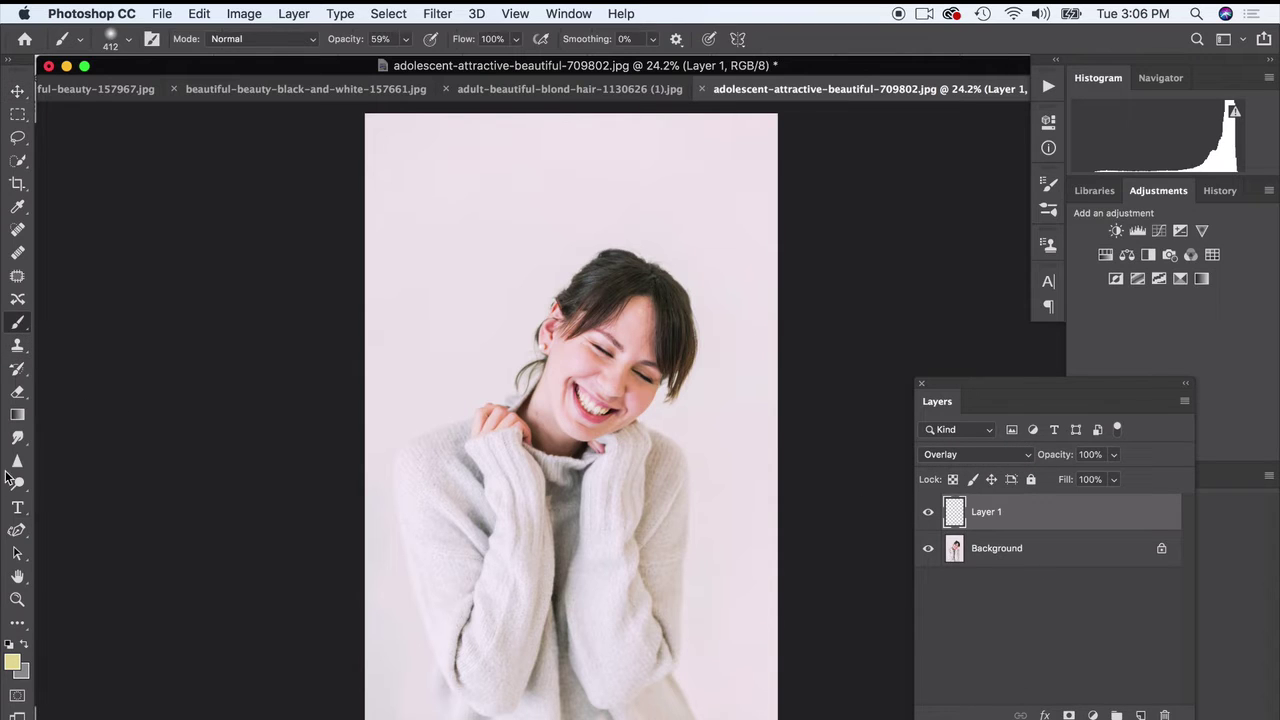
{"action": "left_click", "coordinate": [12, 664]}
{"action": "left_click", "coordinate": [1059, 502]}
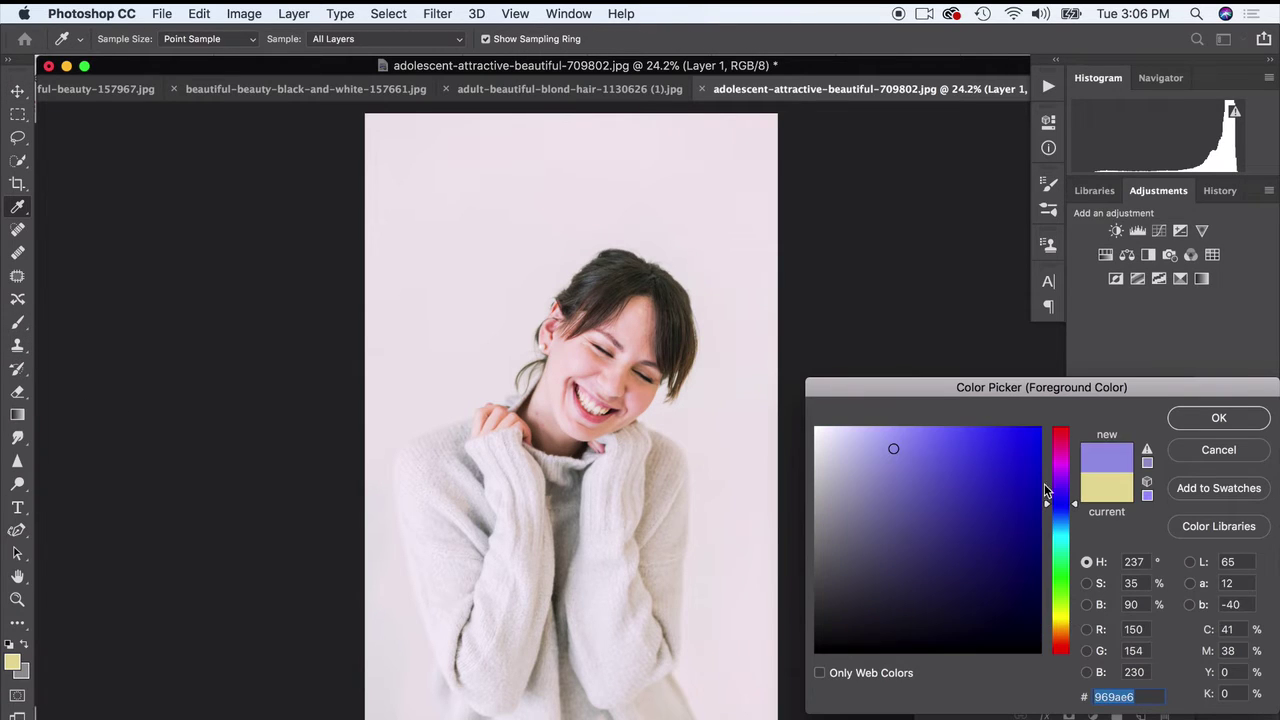
{"action": "left_click", "coordinate": [986, 466]}
{"action": "mouse_move", "coordinate": [998, 504]}
{"action": "left_mouse_down"}
{"action": "mouse_move", "coordinate": [966, 520]}
{"action": "mouse_move", "coordinate": [991, 529]}
{"action": "left_mouse_up"}
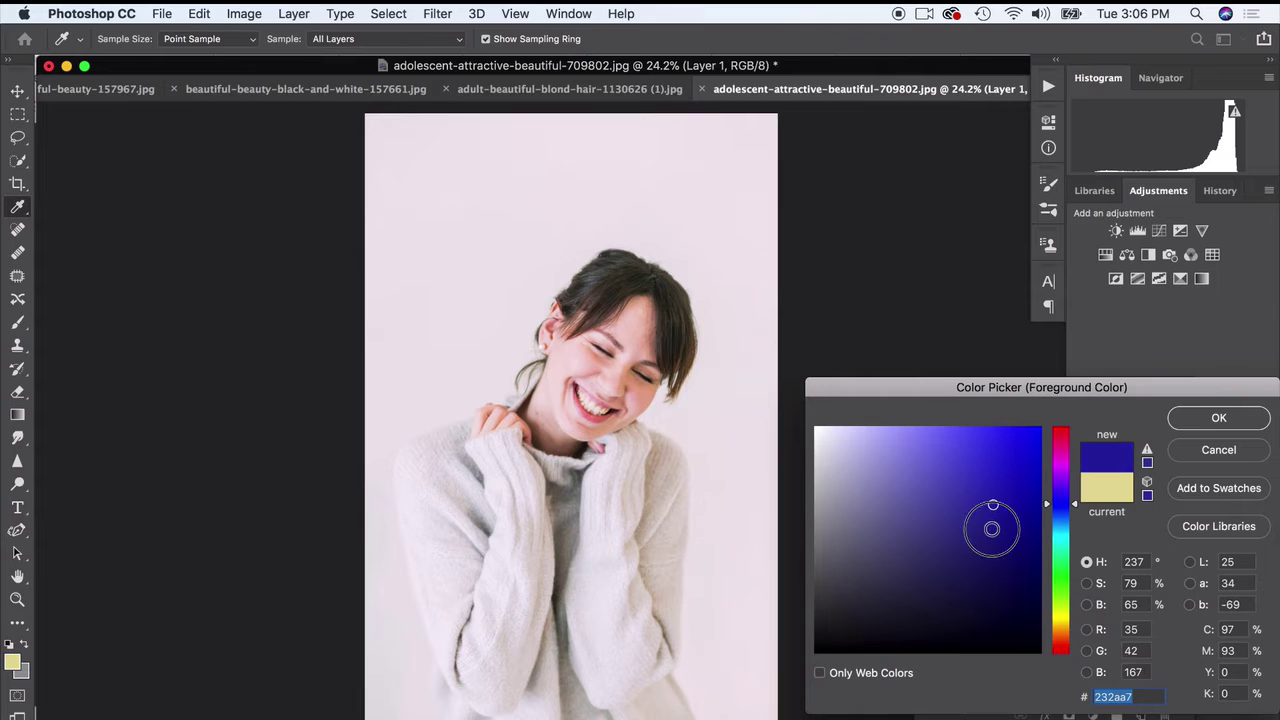
{"action": "left_click", "coordinate": [1189, 423]}
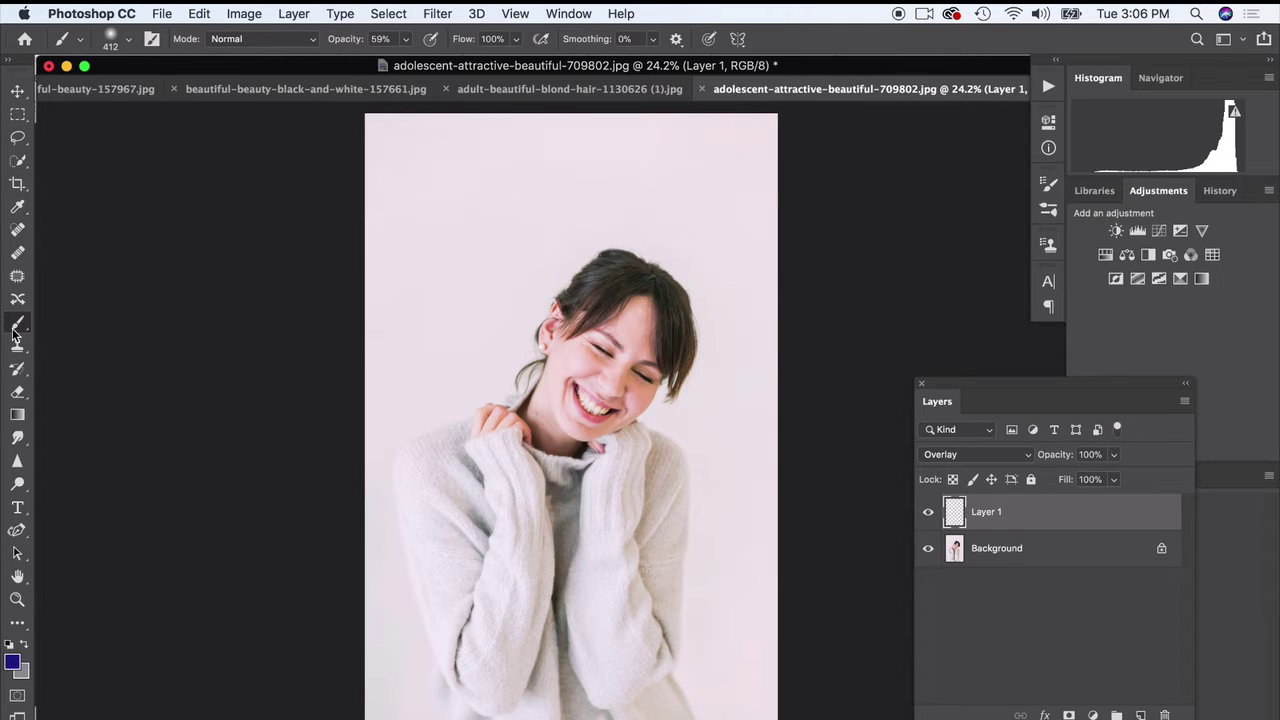
- Enlarge the soft round brush and paint dark blue over the sweater's body, sleeves and shoulders on the Overlay layer
{"action": "left_click", "coordinate": [128, 40]}
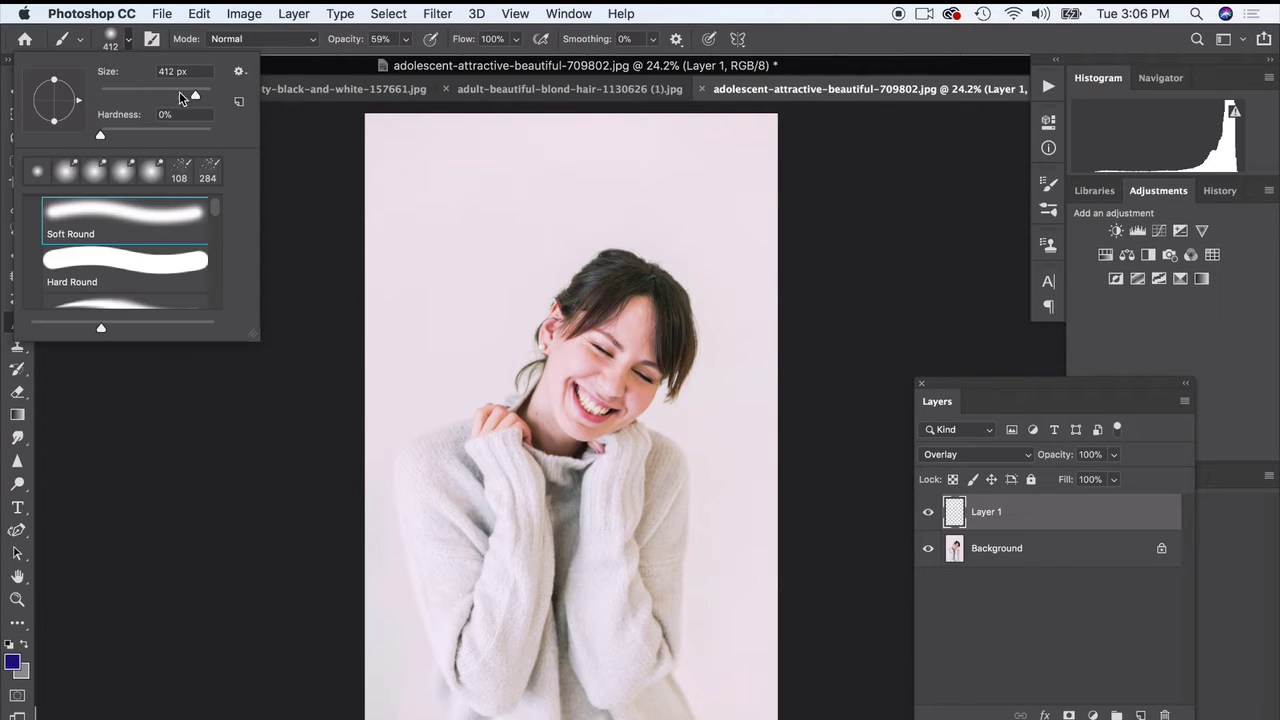
{"action": "left_click_drag", "start_coordinate": [198, 97], "coordinate": [203, 97]}
{"action": "left_click", "coordinate": [500, 545]}
{"action": "mouse_move", "coordinate": [500, 534]}
{"action": "left_mouse_down"}
{"action": "mouse_move", "coordinate": [509, 623]}
{"action": "mouse_move", "coordinate": [531, 633]}
{"action": "mouse_move", "coordinate": [457, 651]}
{"action": "mouse_move", "coordinate": [414, 463]}
{"action": "mouse_move", "coordinate": [449, 443]}
{"action": "mouse_move", "coordinate": [514, 469]}
{"action": "mouse_move", "coordinate": [517, 458]}
{"action": "mouse_move", "coordinate": [598, 477]}
{"action": "mouse_move", "coordinate": [631, 449]}
{"action": "mouse_move", "coordinate": [657, 451]}
{"action": "mouse_move", "coordinate": [674, 506]}
{"action": "mouse_move", "coordinate": [660, 640]}
{"action": "mouse_move", "coordinate": [686, 705]}
{"action": "mouse_move", "coordinate": [446, 705]}
{"action": "mouse_move", "coordinate": [541, 638]}
{"action": "mouse_move", "coordinate": [590, 668]}
{"action": "mouse_move", "coordinate": [641, 625]}
{"action": "mouse_move", "coordinate": [583, 597]}
{"action": "mouse_move", "coordinate": [548, 488]}
{"action": "mouse_move", "coordinate": [687, 432]}
{"action": "mouse_move", "coordinate": [642, 521]}
{"action": "mouse_move", "coordinate": [471, 463]}
{"action": "left_mouse_up"}
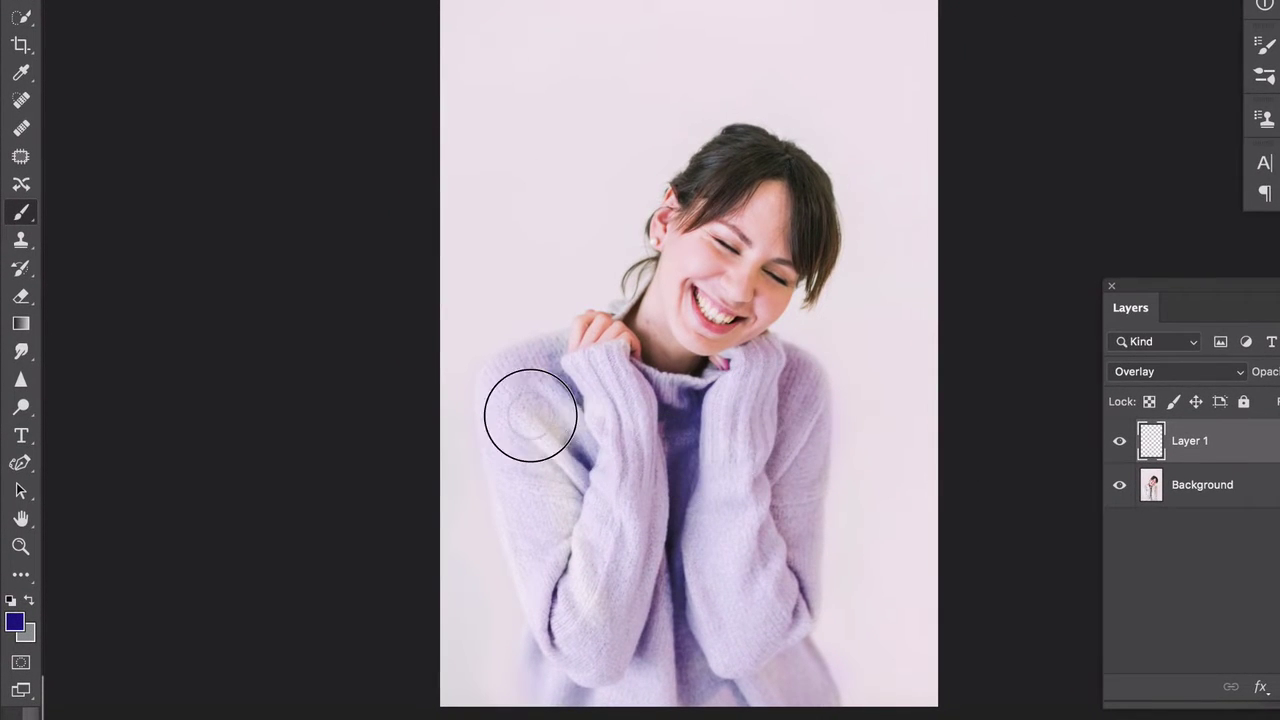
{"action": "mouse_move", "coordinate": [530, 415]}
{"action": "left_mouse_down"}
{"action": "mouse_move", "coordinate": [578, 451]}
{"action": "mouse_move", "coordinate": [539, 461]}
{"action": "mouse_move", "coordinate": [558, 469]}
{"action": "mouse_move", "coordinate": [554, 540]}
{"action": "mouse_move", "coordinate": [575, 553]}
{"action": "mouse_move", "coordinate": [558, 664]}
{"action": "mouse_move", "coordinate": [736, 682]}
{"action": "left_mouse_up"}
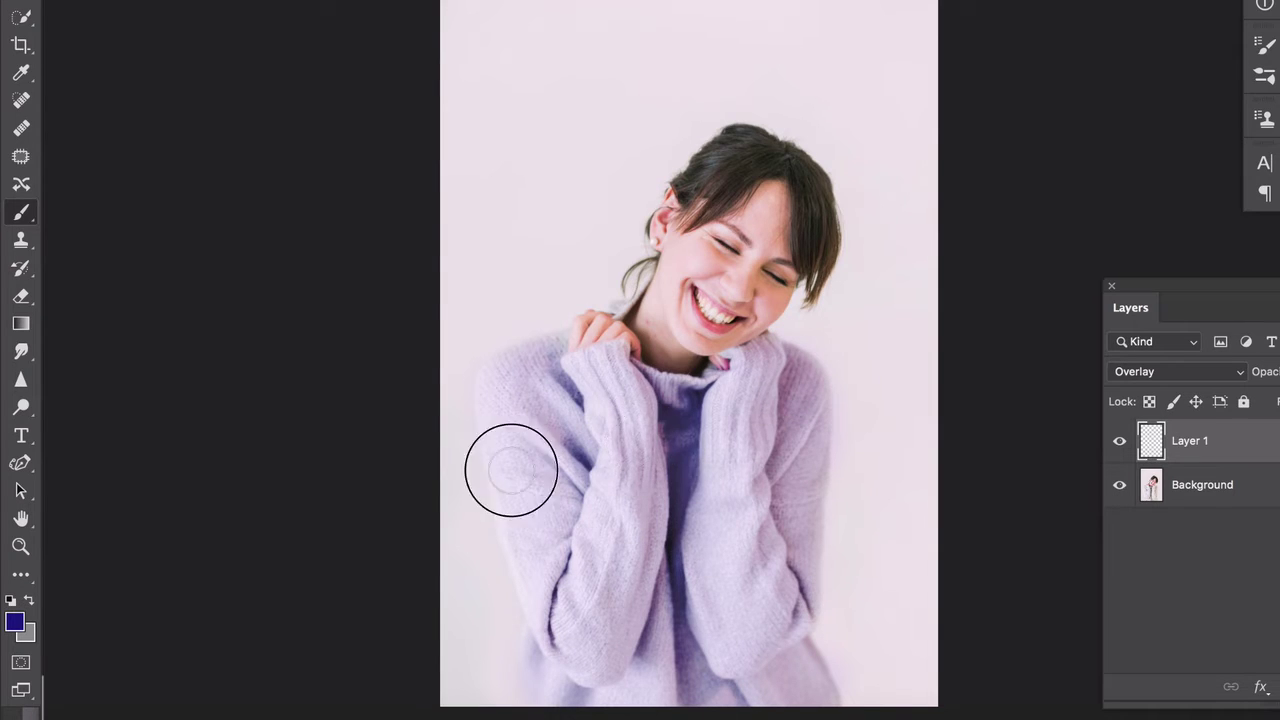
{"action": "mouse_move", "coordinate": [514, 379]}
{"action": "left_mouse_down"}
{"action": "mouse_move", "coordinate": [662, 440]}
{"action": "mouse_move", "coordinate": [613, 360]}
{"action": "left_mouse_up"}
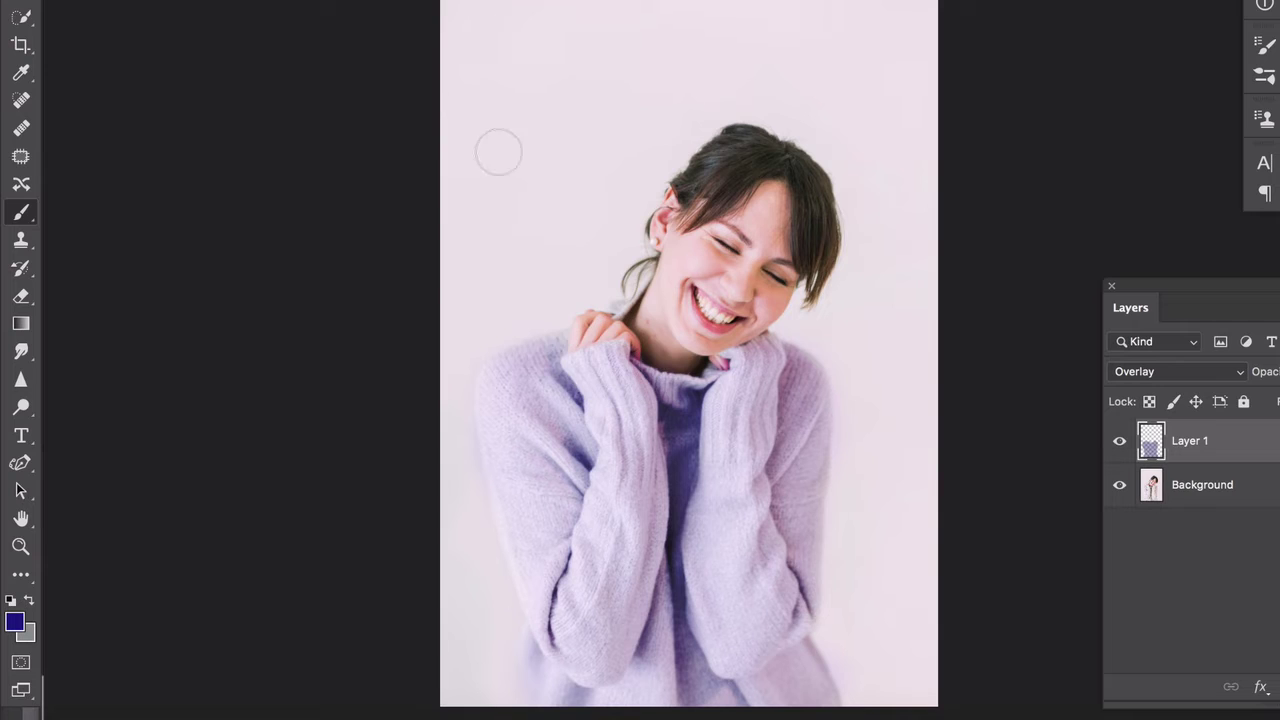
- Reduce the brush to 68 px and paint the uncolored part of the collar beside the neck
{"action": "left_click", "coordinate": [58, 1]}
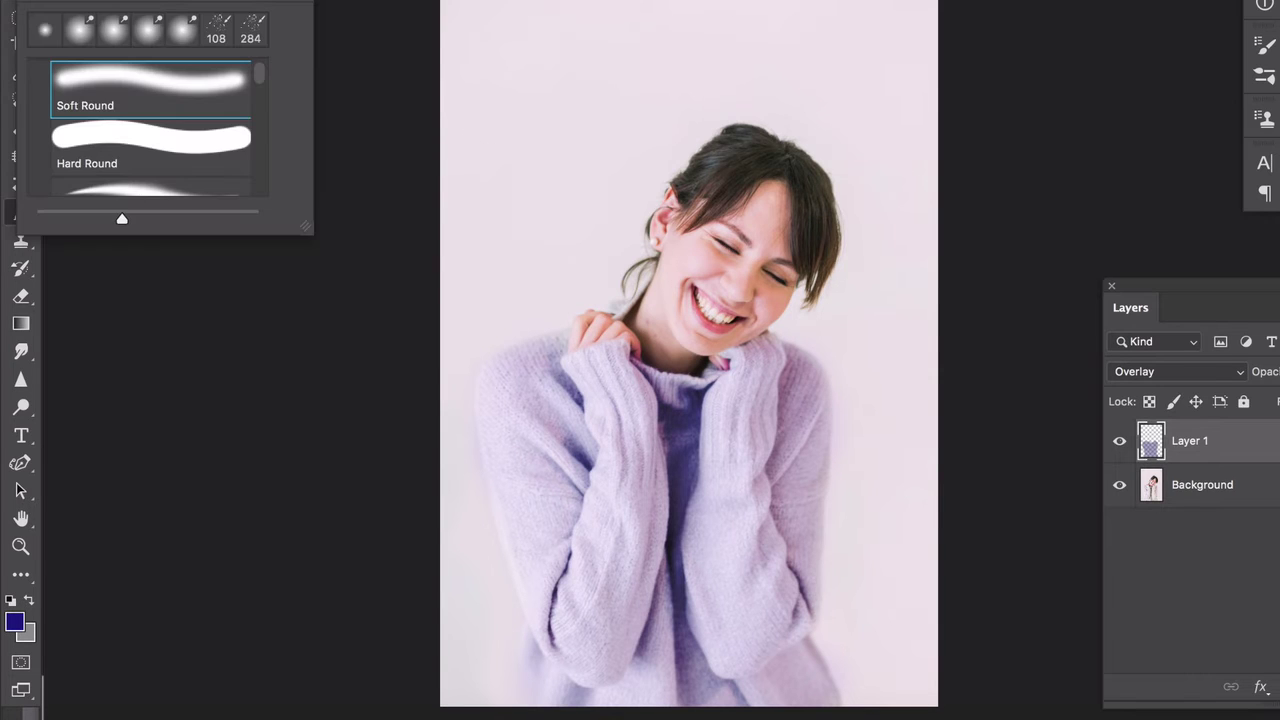
{"action": "scroll", "coordinate": [691, 327], "scroll_direction": "up", "scroll_amount": 3}
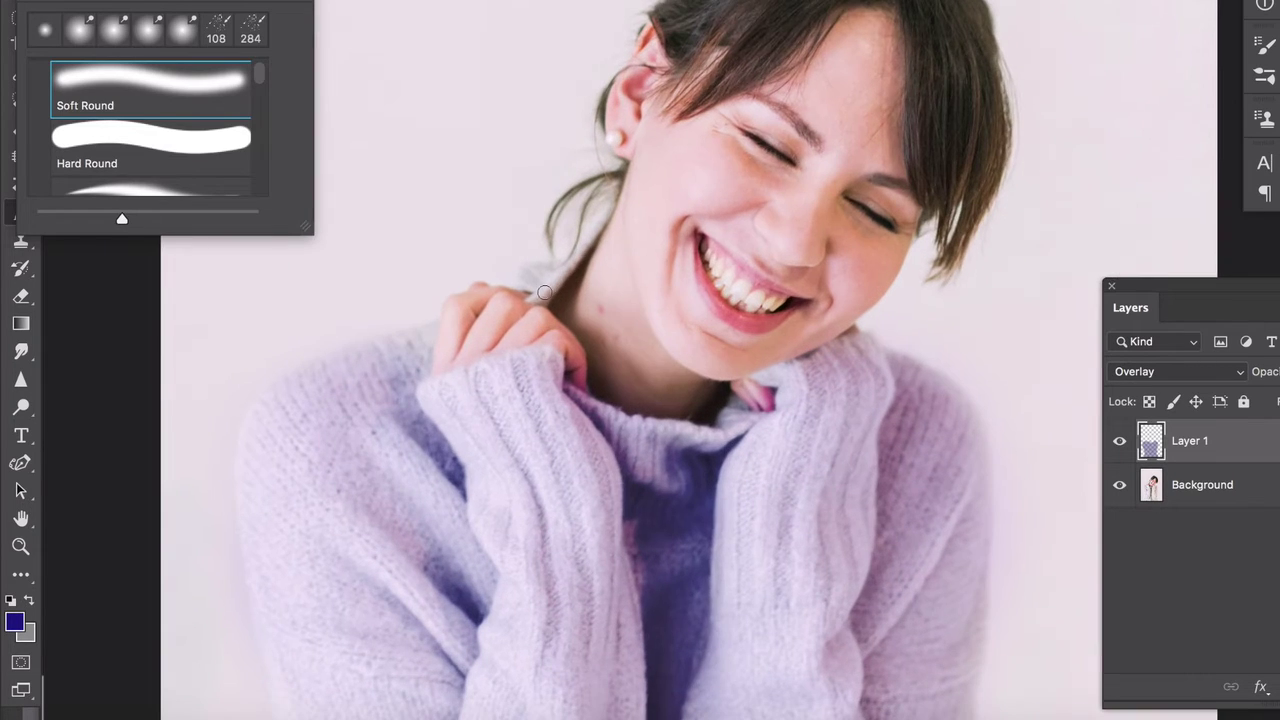
{"action": "left_click", "coordinate": [543, 288]}
{"action": "mouse_move", "coordinate": [540, 279]}
{"action": "left_mouse_down"}
{"action": "mouse_move", "coordinate": [517, 274]}
{"action": "mouse_move", "coordinate": [571, 257]}
{"action": "mouse_move", "coordinate": [610, 203]}
{"action": "left_mouse_up"}
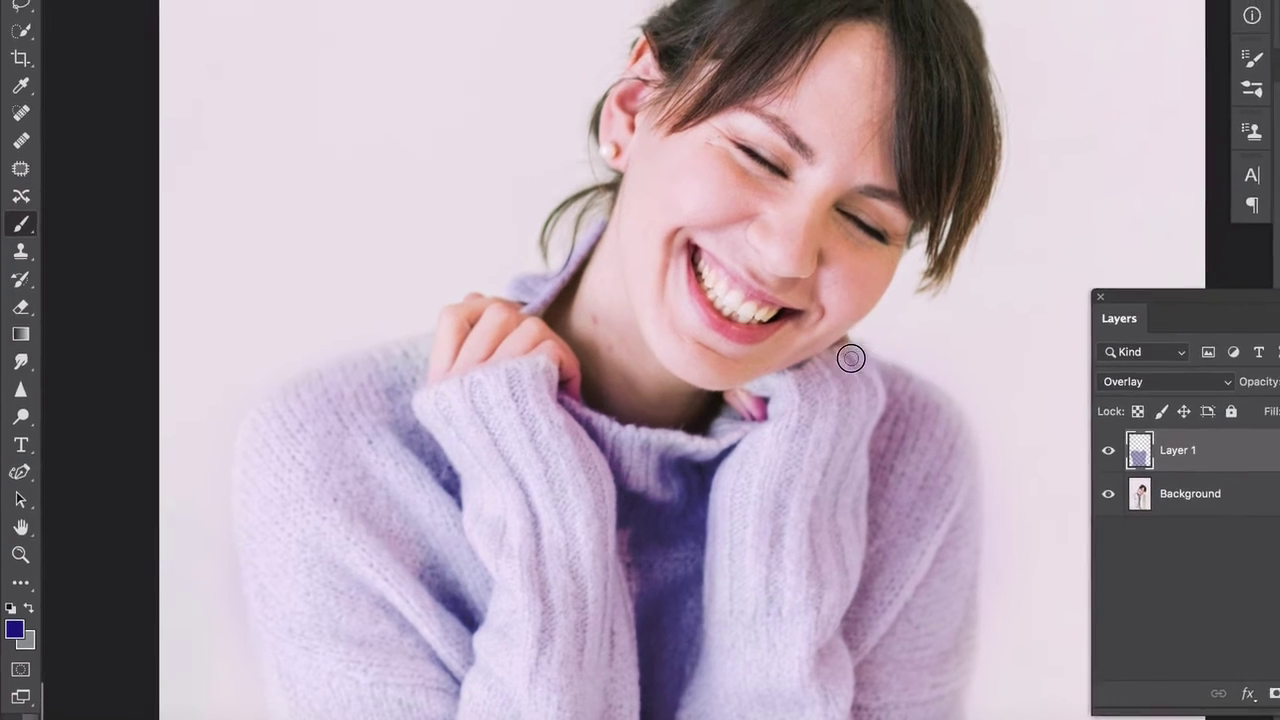
- Set the brush to 100% opacity and 1040 px, and paint over the sweater again to deepen its color
{"action": "key", "text": "super+0"}
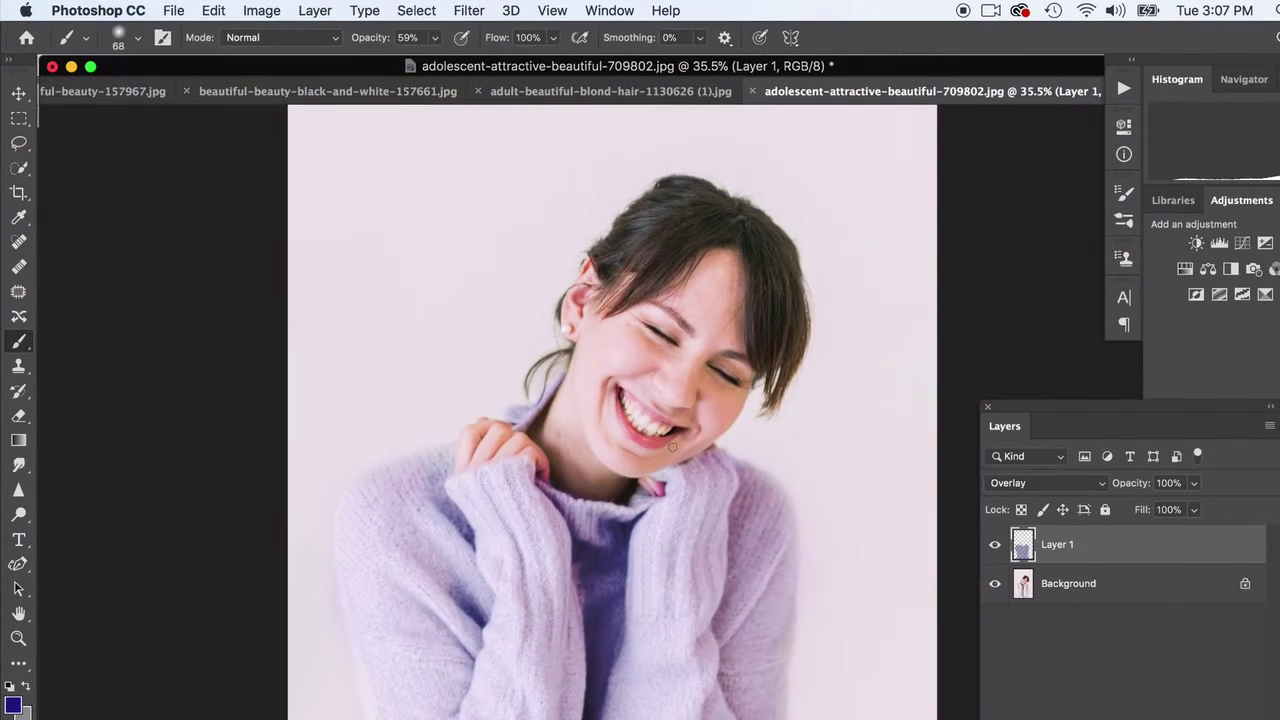
{"action": "left_click", "coordinate": [433, 40]}
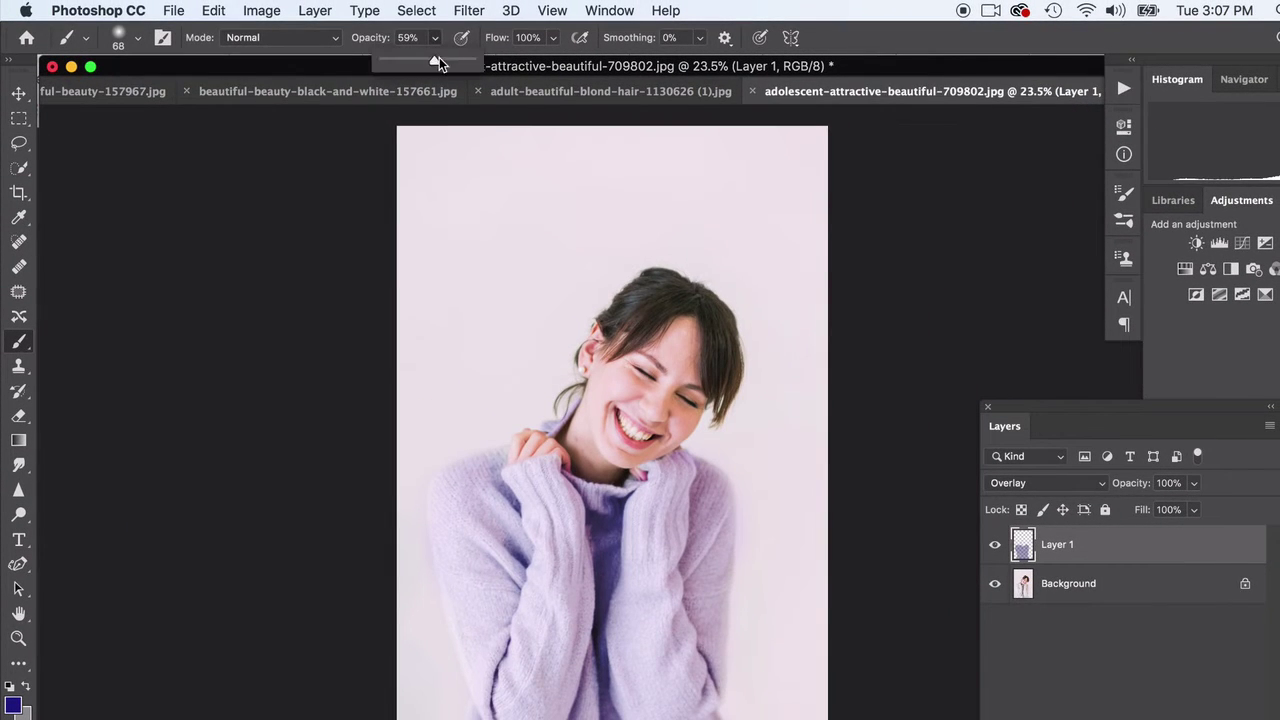
{"action": "left_click_drag", "start_coordinate": [439, 58], "coordinate": [488, 58]}
{"action": "left_click", "coordinate": [137, 37]}
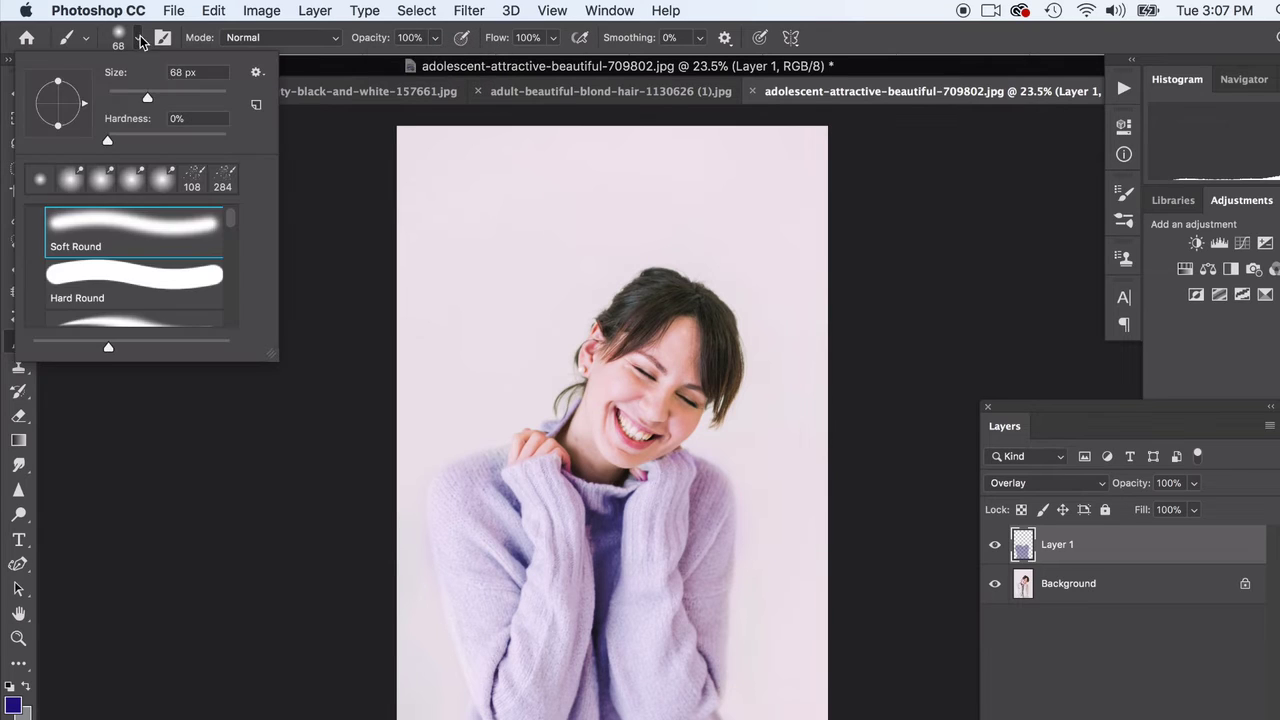
{"action": "left_click_drag", "start_coordinate": [186, 97], "coordinate": [218, 99]}
{"action": "mouse_move", "coordinate": [508, 592]}
{"action": "left_mouse_down"}
{"action": "mouse_move", "coordinate": [543, 638]}
{"action": "mouse_move", "coordinate": [546, 584]}
{"action": "mouse_move", "coordinate": [551, 709]}
{"action": "mouse_move", "coordinate": [655, 636]}
{"action": "mouse_move", "coordinate": [684, 500]}
{"action": "mouse_move", "coordinate": [690, 572]}
{"action": "mouse_move", "coordinate": [670, 705]}
{"action": "mouse_move", "coordinate": [511, 598]}
{"action": "mouse_move", "coordinate": [517, 519]}
{"action": "mouse_move", "coordinate": [591, 532]}
{"action": "mouse_move", "coordinate": [642, 520]}
{"action": "mouse_move", "coordinate": [610, 570]}
{"action": "mouse_move", "coordinate": [530, 573]}
{"action": "mouse_move", "coordinate": [548, 545]}
{"action": "left_mouse_up"}
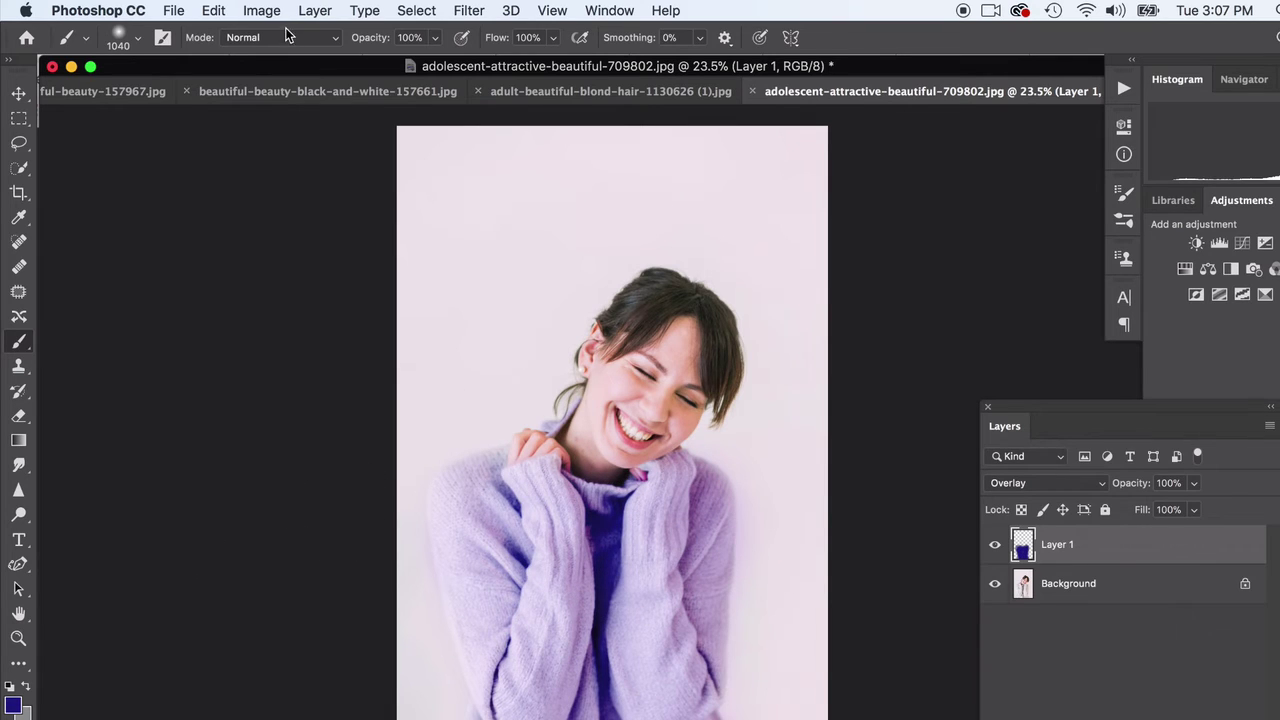
- Apply a Brightness/Contrast adjustment to the painted sweater layer with brightness -67 and contrast 22
{"action": "left_click", "coordinate": [261, 10]}
{"action": "mouse_move", "coordinate": [260, 62]}
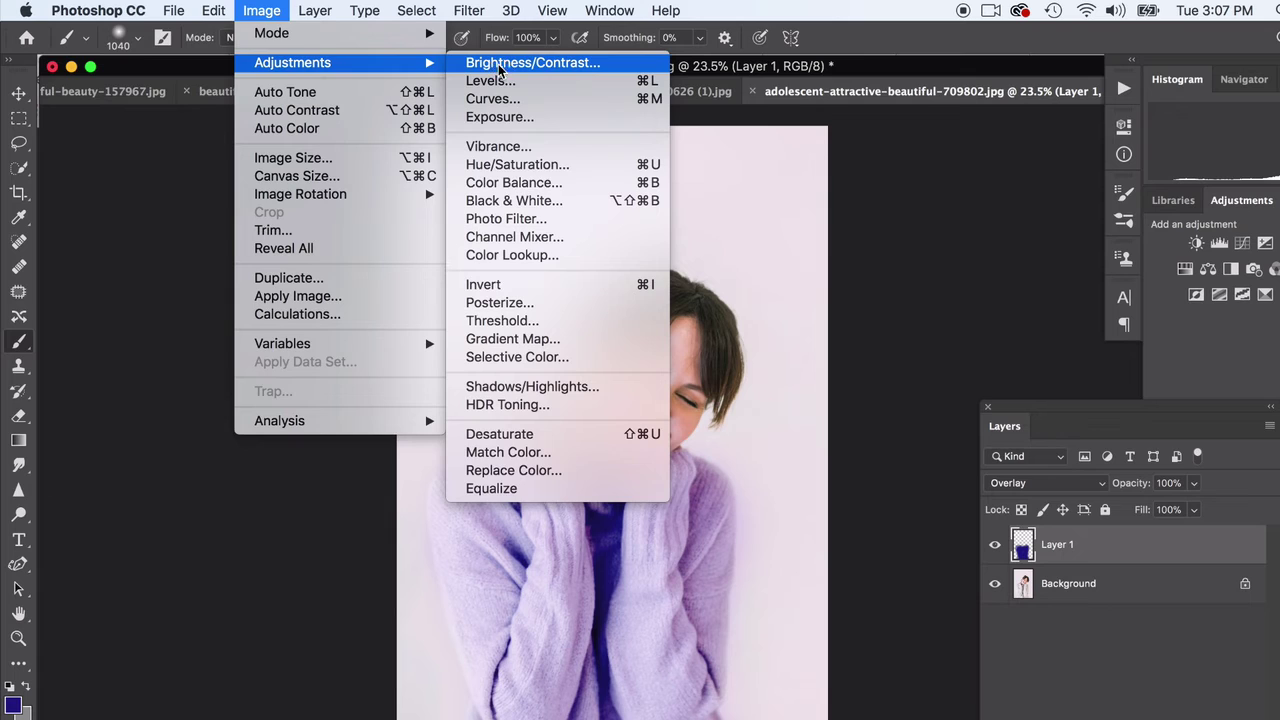
{"action": "left_click", "coordinate": [520, 62]}
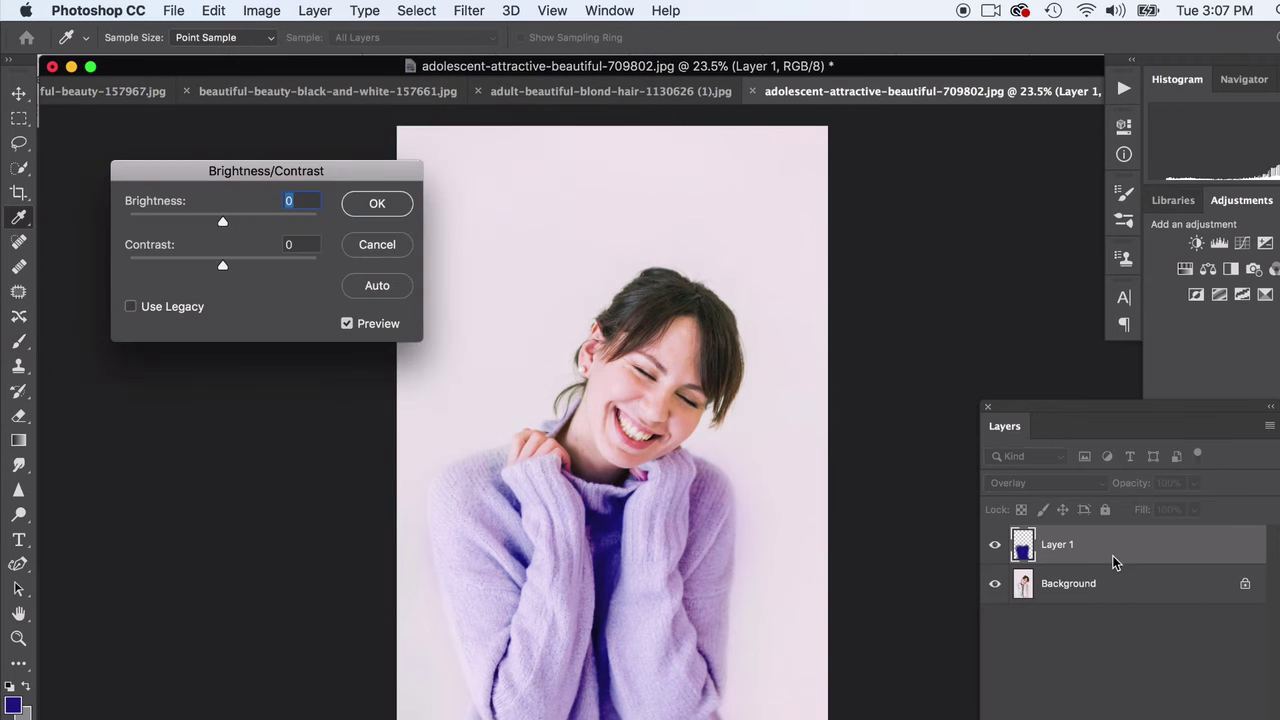
{"action": "left_click", "coordinate": [259, 222]}
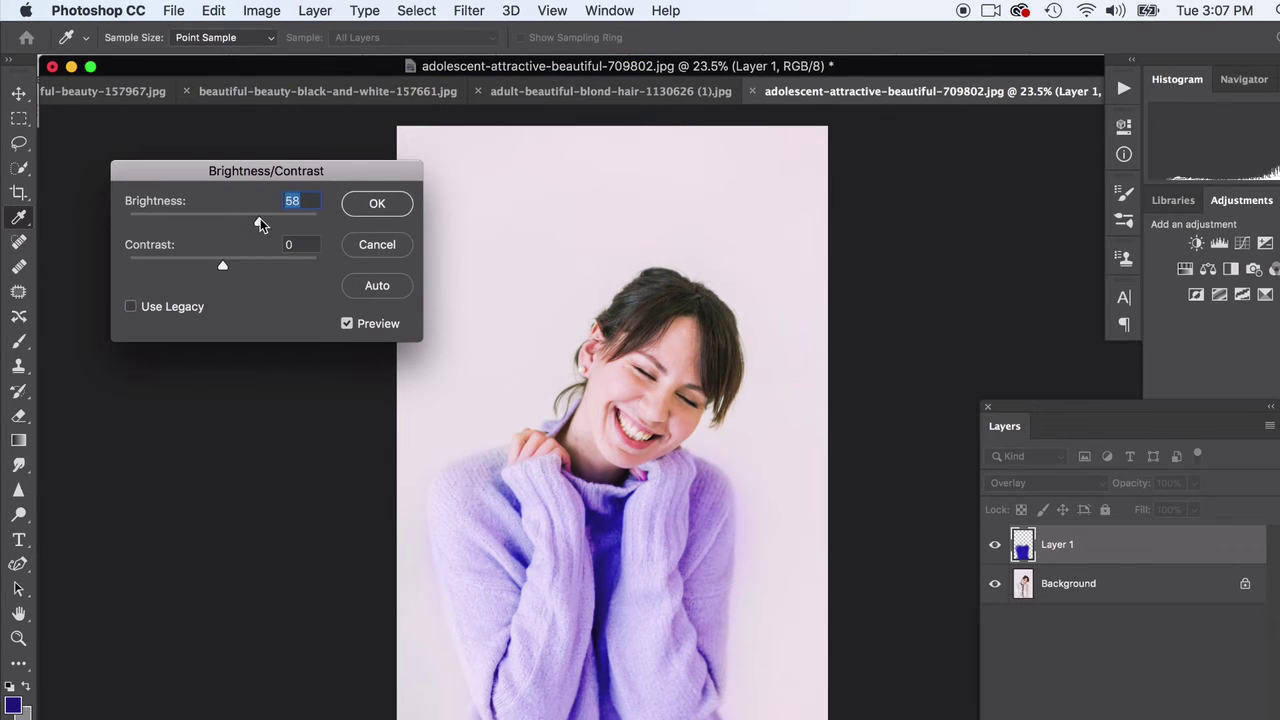
{"action": "left_click", "coordinate": [206, 222]}
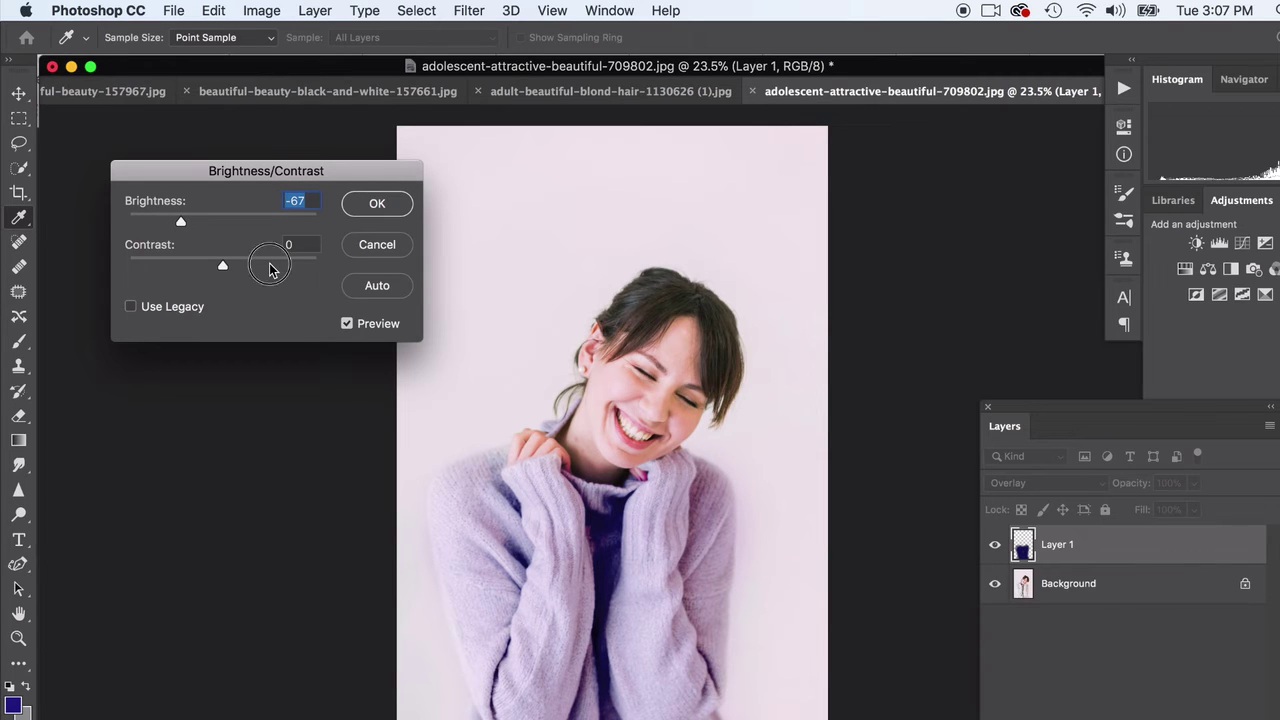
{"action": "key", "text": "Tab"}
{"action": "left_click", "coordinate": [245, 268]}
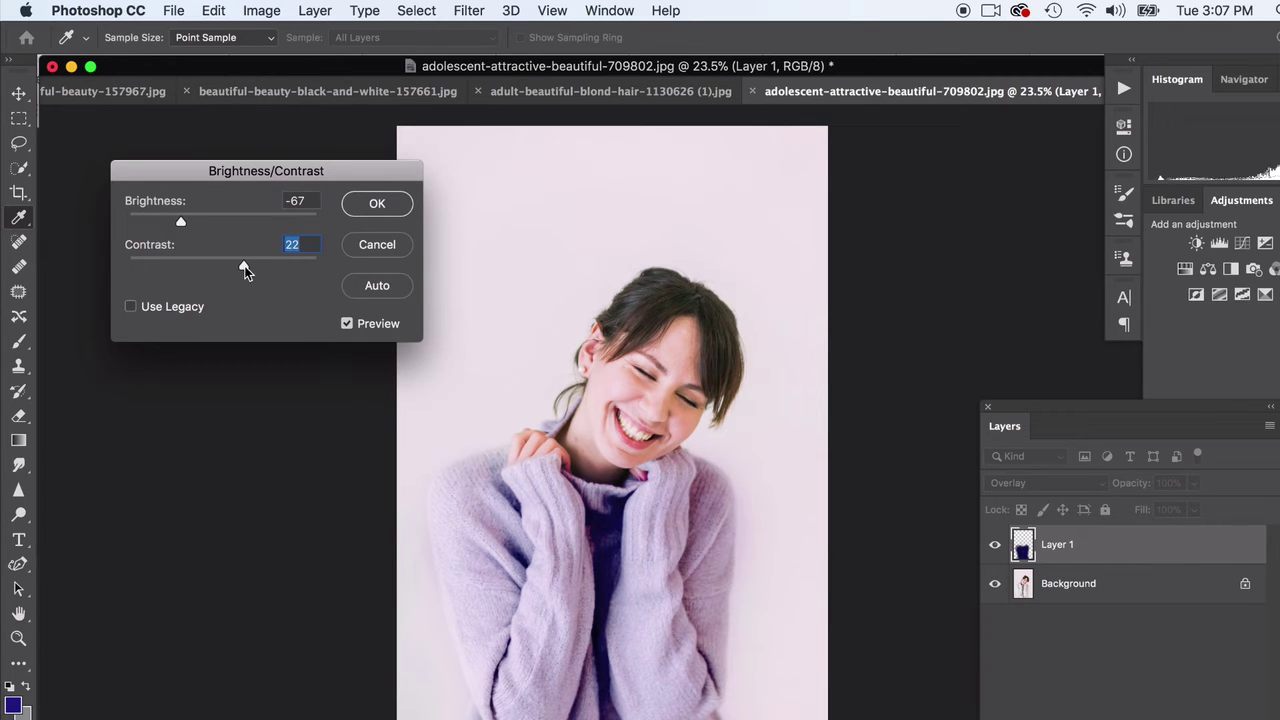
{"action": "left_click", "coordinate": [370, 206]}
{"action": "key", "text": "b"}
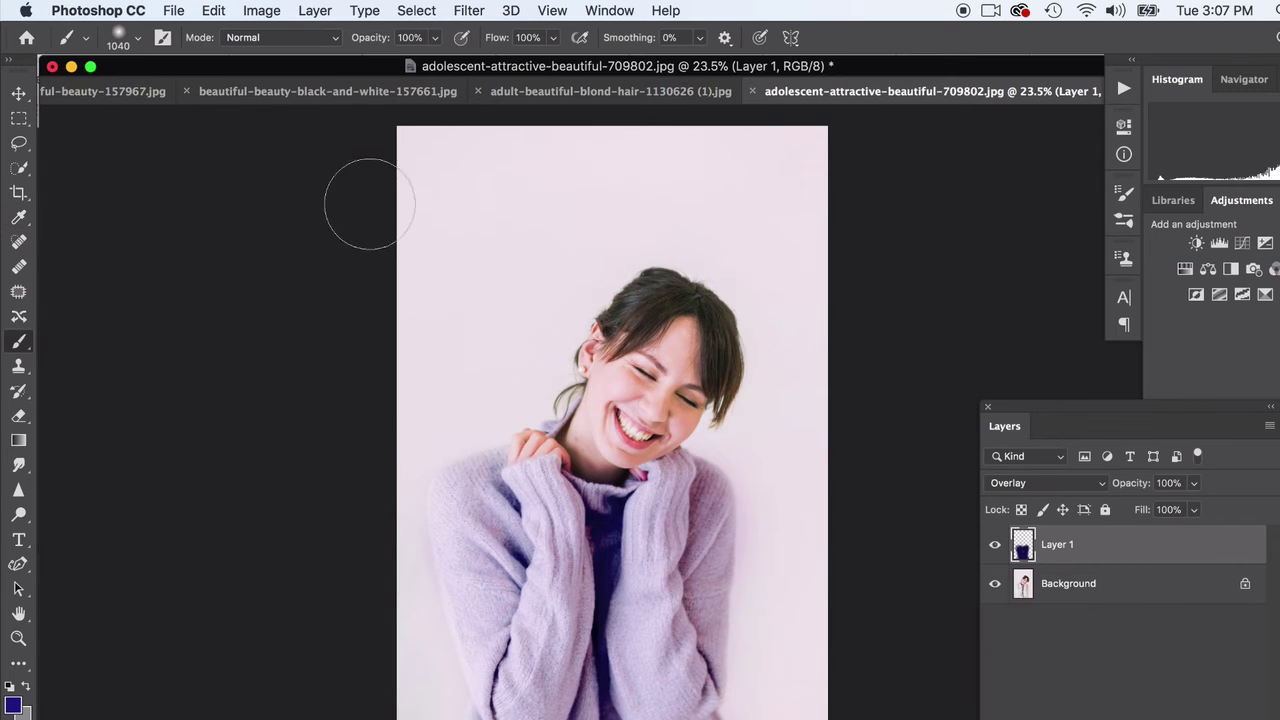
- Start a Color Balance adjustment on the sweater layer and set the midtones to red +100, magenta -48 and blue 0
{"action": "left_click", "coordinate": [261, 10]}
{"action": "mouse_move", "coordinate": [292, 64]}
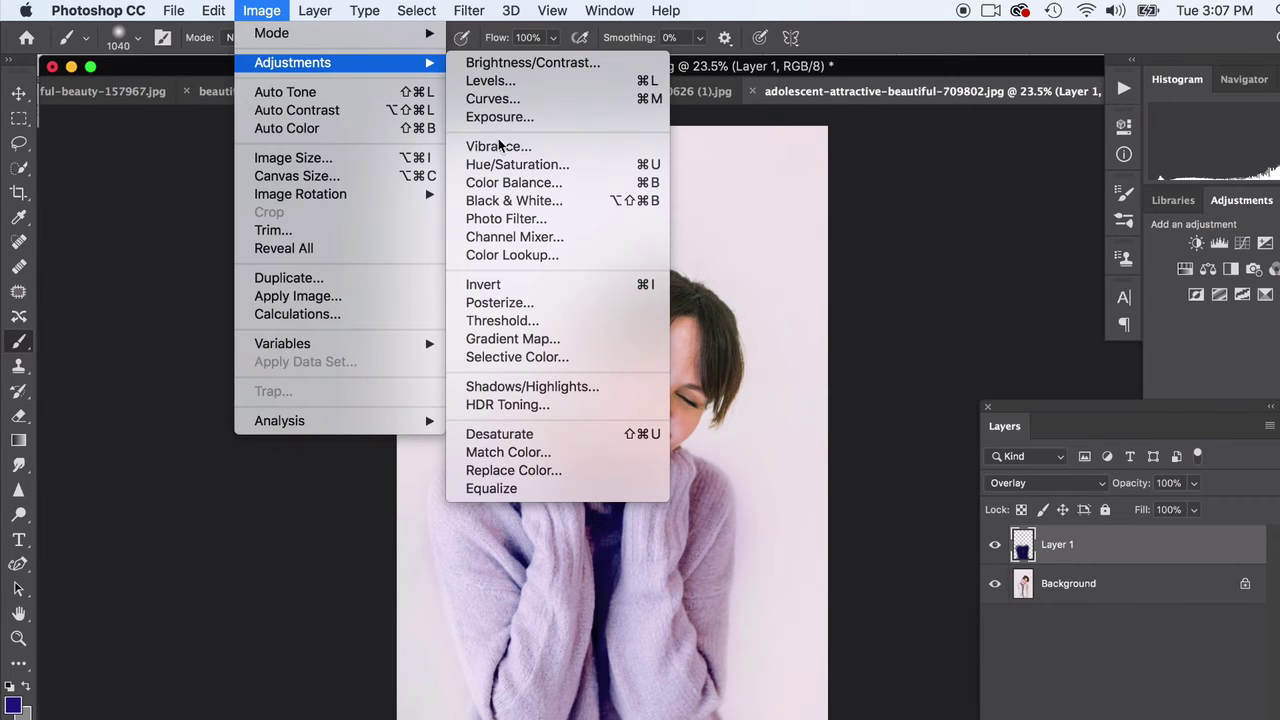
{"action": "left_click", "coordinate": [500, 184]}
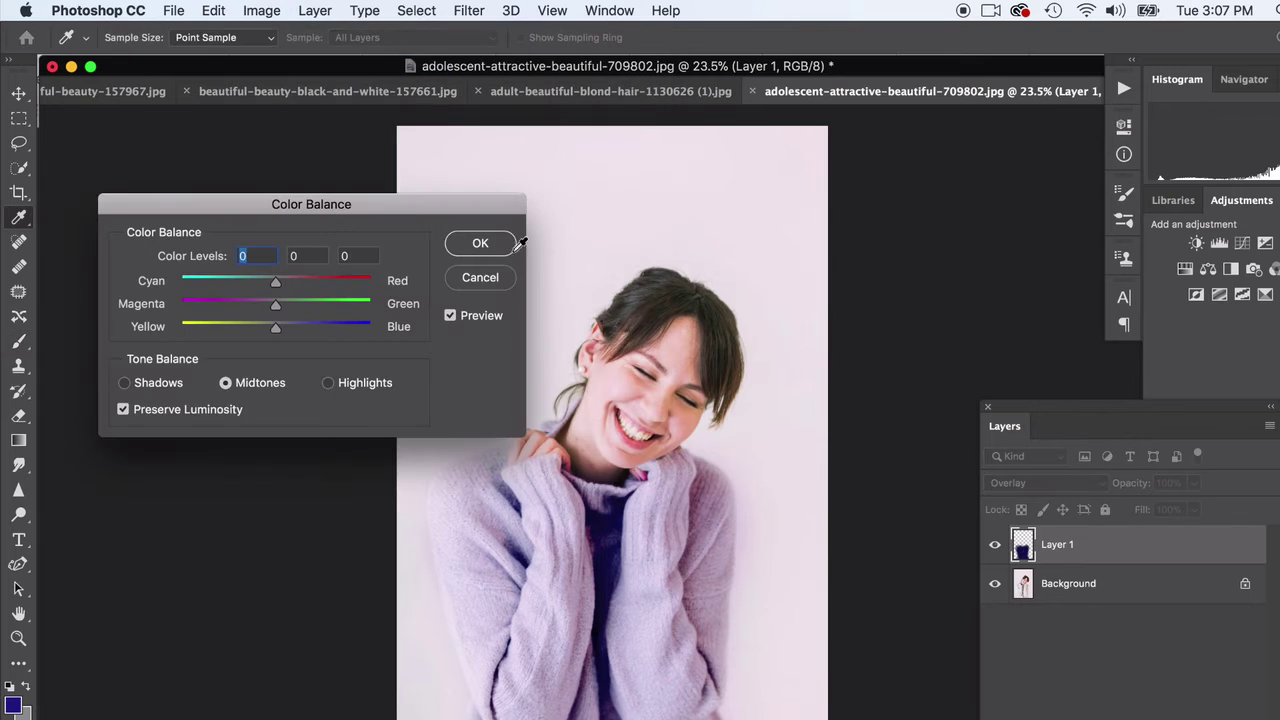
{"action": "left_click_drag", "start_coordinate": [327, 278], "coordinate": [376, 286]}
{"action": "left_click_drag", "start_coordinate": [275, 304], "coordinate": [332, 304]}
{"action": "left_click_drag", "start_coordinate": [226, 317], "coordinate": [187, 305]}
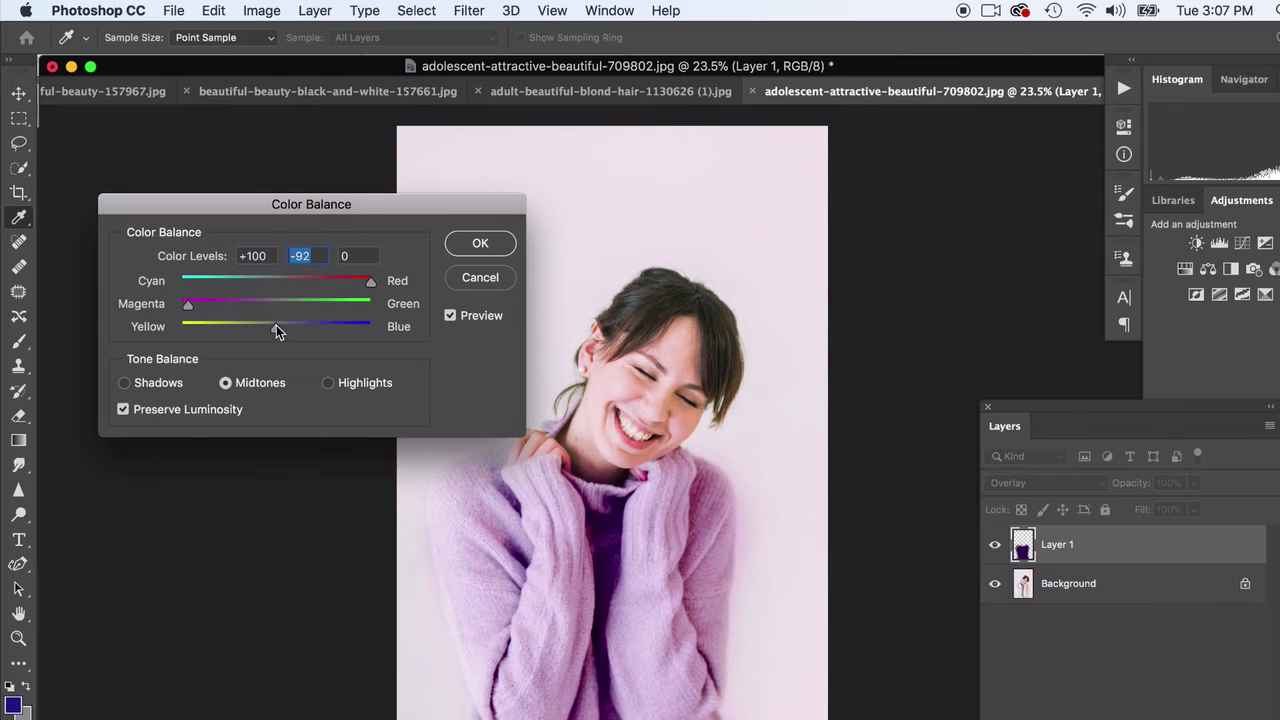
{"action": "mouse_move", "coordinate": [280, 330]}
{"action": "left_mouse_down"}
{"action": "mouse_move", "coordinate": [345, 327]}
{"action": "mouse_move", "coordinate": [265, 330]}
{"action": "mouse_move", "coordinate": [276, 328]}
{"action": "left_mouse_up"}
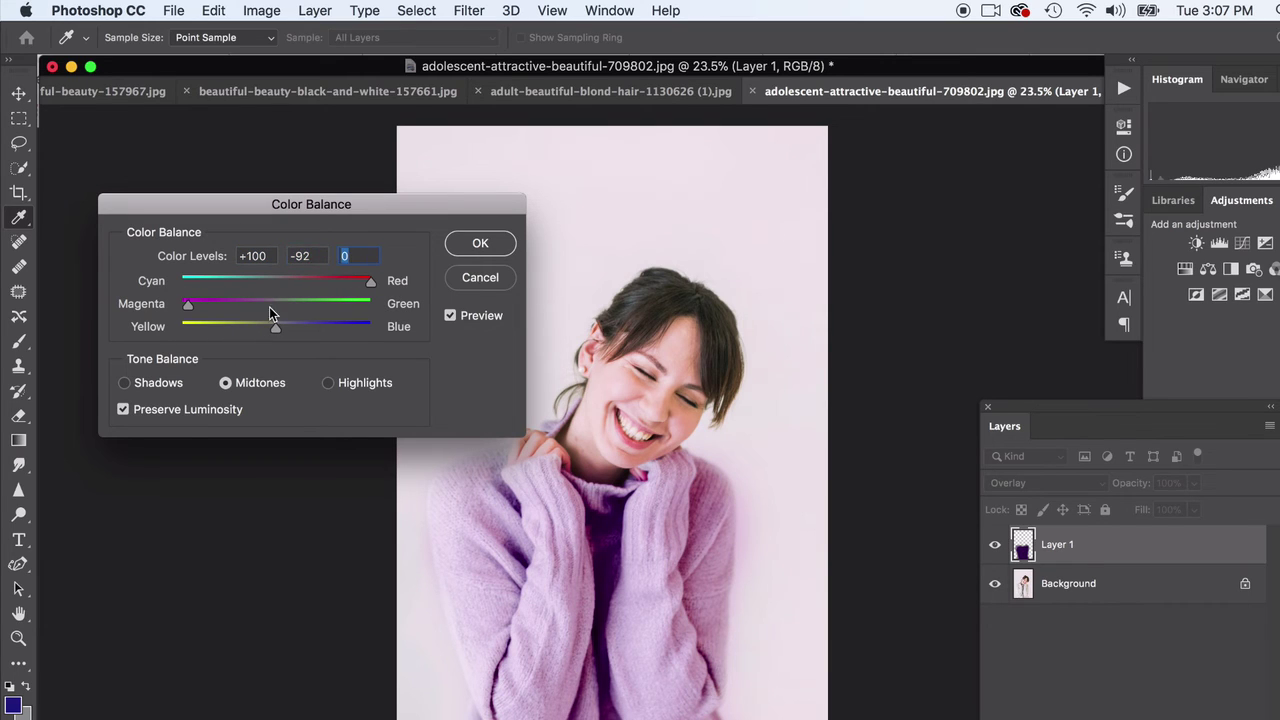
{"action": "left_click", "coordinate": [230, 305]}
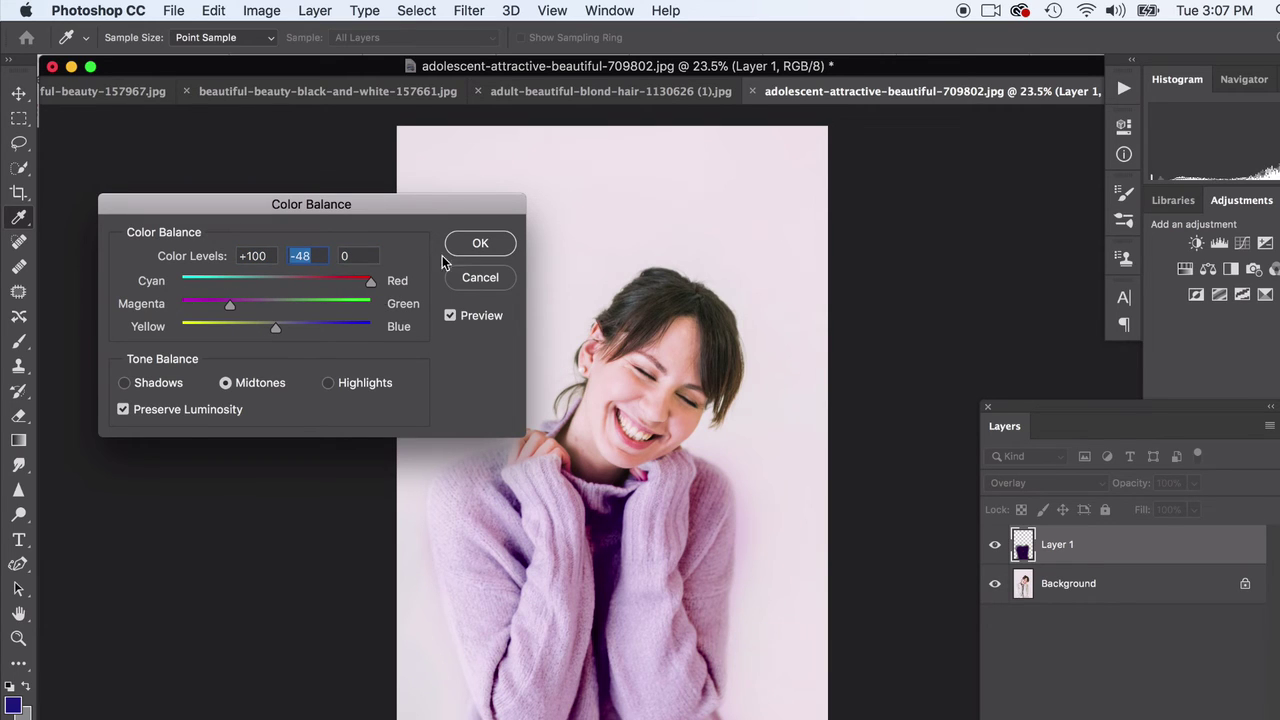
- Set the Color Balance highlights to red +53, green +42 and yellow -100, and apply the adjustment
{"action": "left_click", "coordinate": [329, 384]}
{"action": "left_click_drag", "start_coordinate": [277, 327], "coordinate": [167, 331]}
{"action": "left_click_drag", "start_coordinate": [276, 304], "coordinate": [326, 286]}
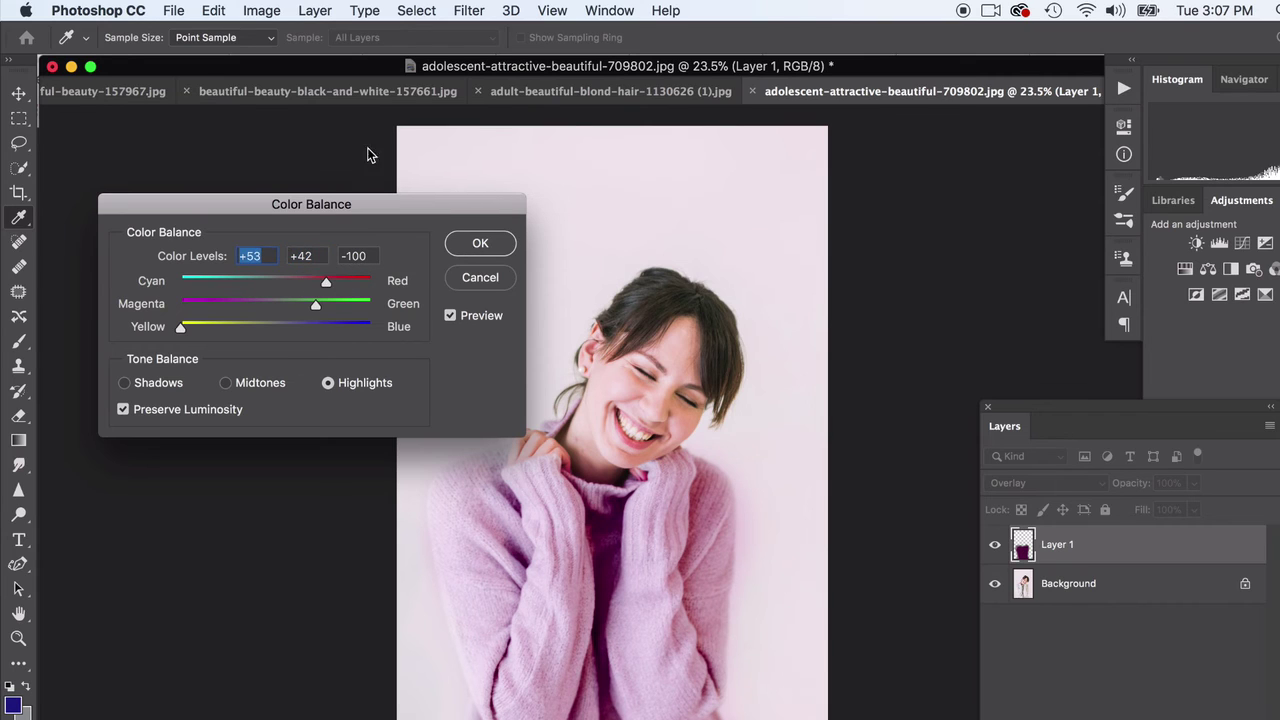
{"action": "key", "text": "Return"}
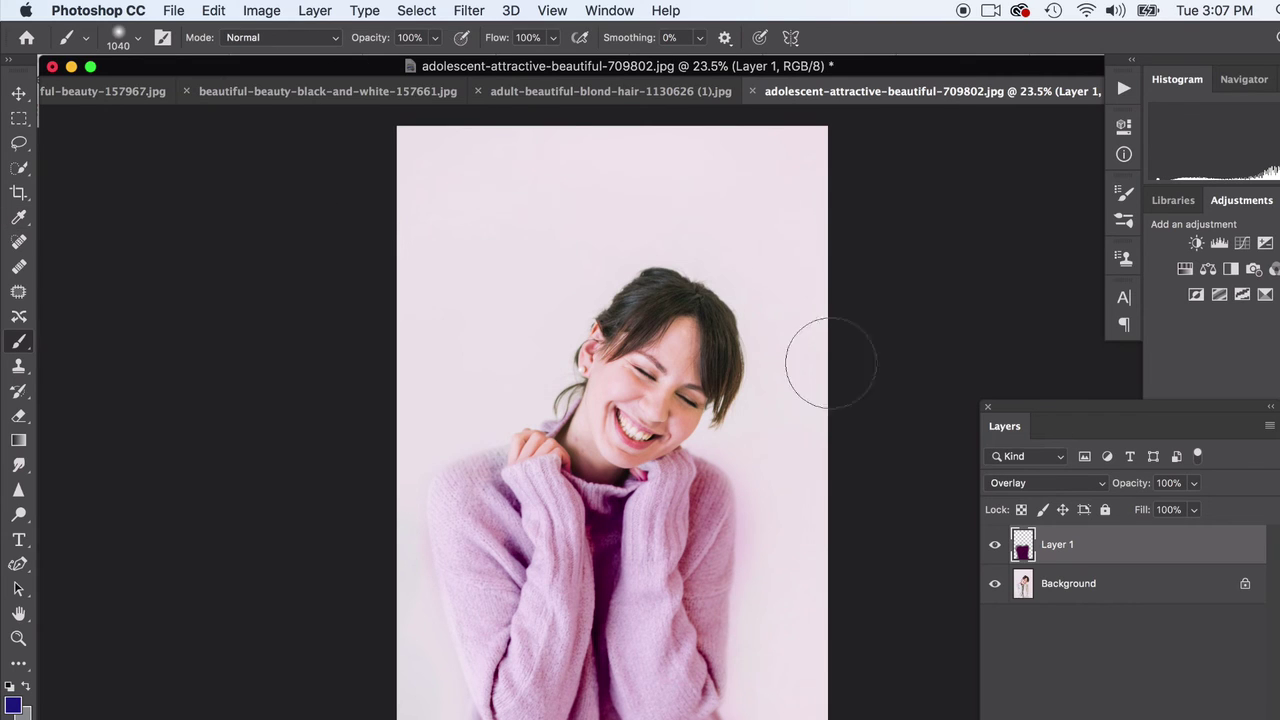
- Move the floating Layers panel out of the way and show the document's edit history
{"action": "left_click", "coordinate": [1134, 60]}
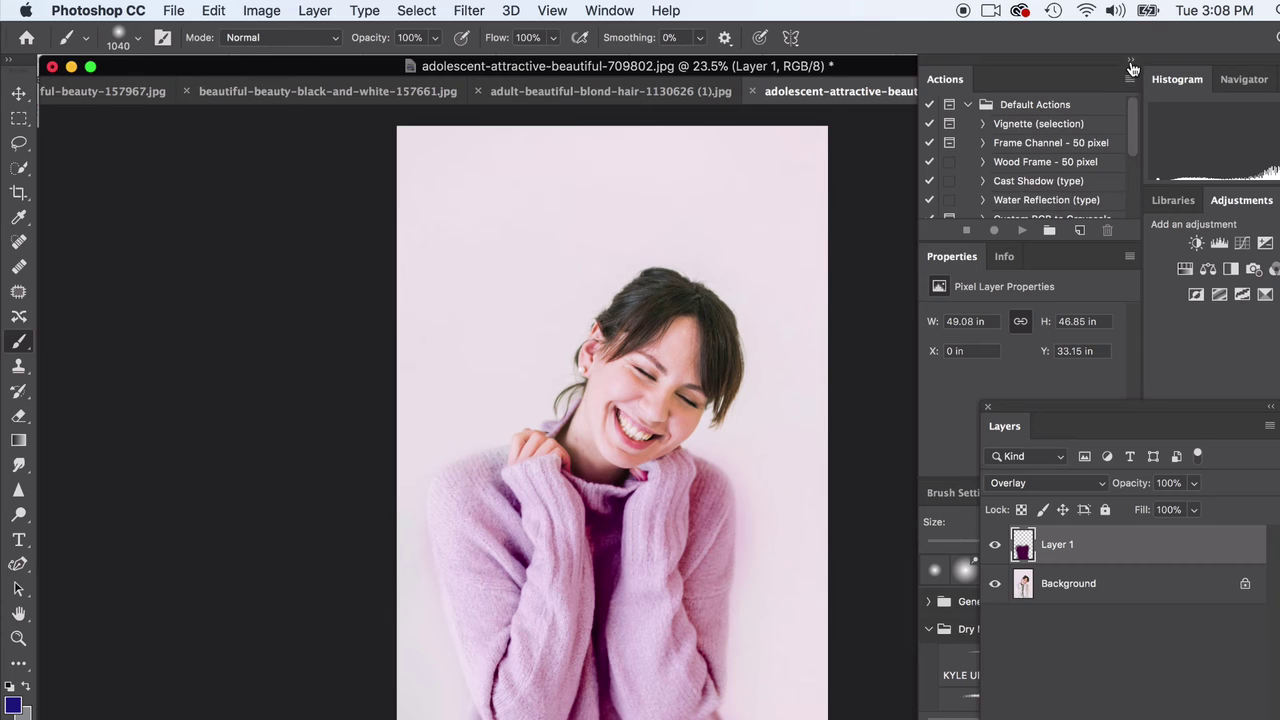
{"action": "left_click", "coordinate": [1132, 62]}
{"action": "left_click_drag", "start_coordinate": [1037, 410], "coordinate": [941, 372]}
{"action": "left_click", "coordinate": [1279, 200]}
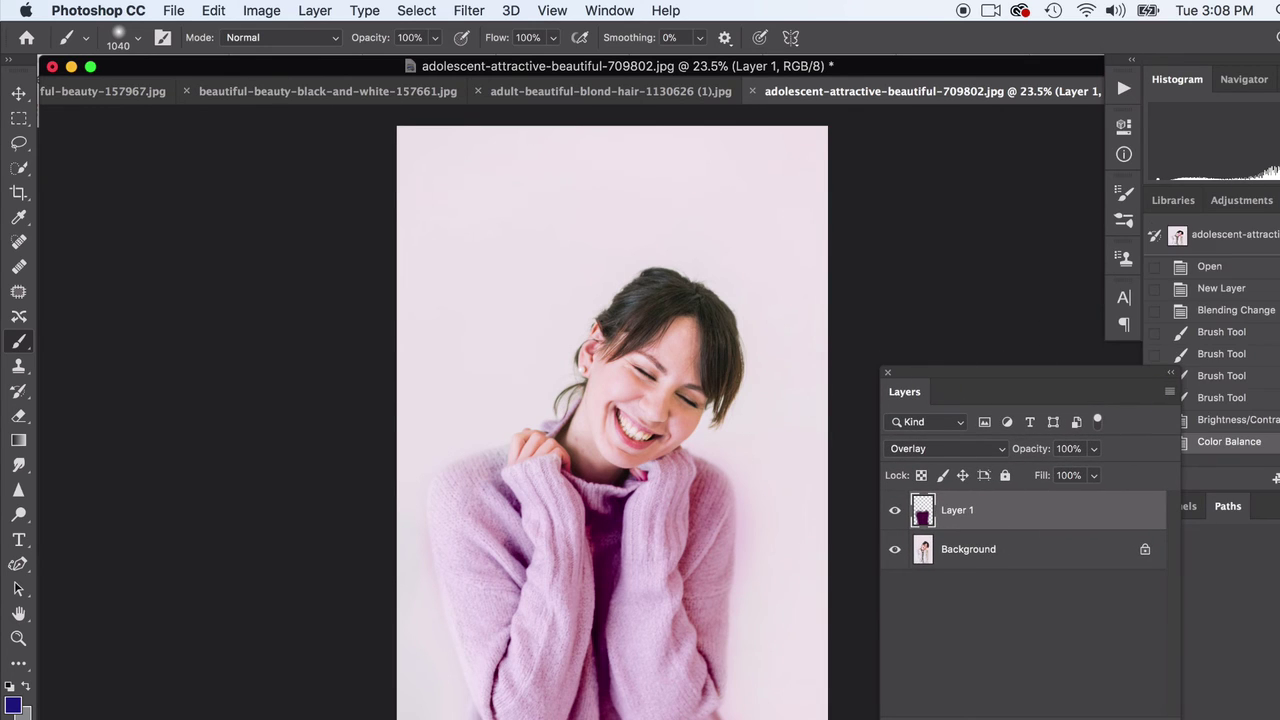
- Compare the original photo snapshot with the Color Balance history state and examine the recolored sweater
{"action": "left_click", "coordinate": [1233, 238]}
{"action": "left_click", "coordinate": [1262, 448]}
{"action": "scroll", "coordinate": [604, 613], "scroll_direction": "up", "scroll_amount": 2}
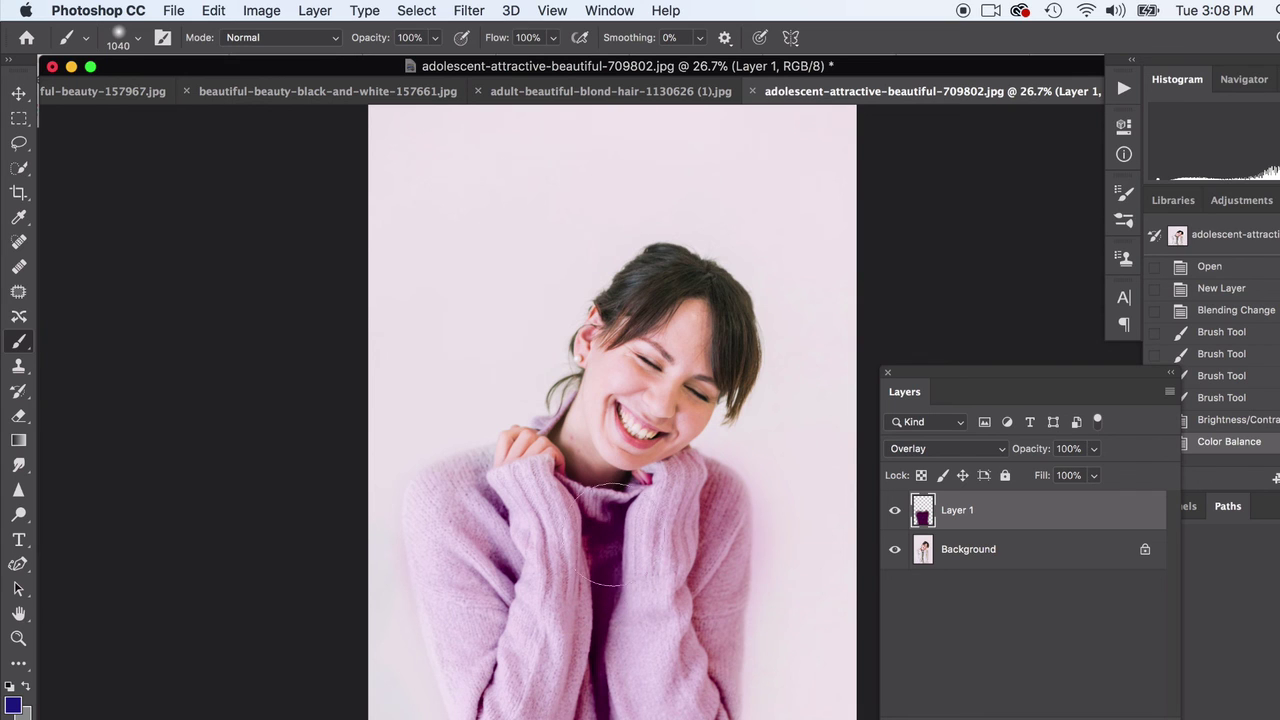
{"action": "scroll", "coordinate": [612, 530], "scroll_direction": "down", "scroll_amount": 2}
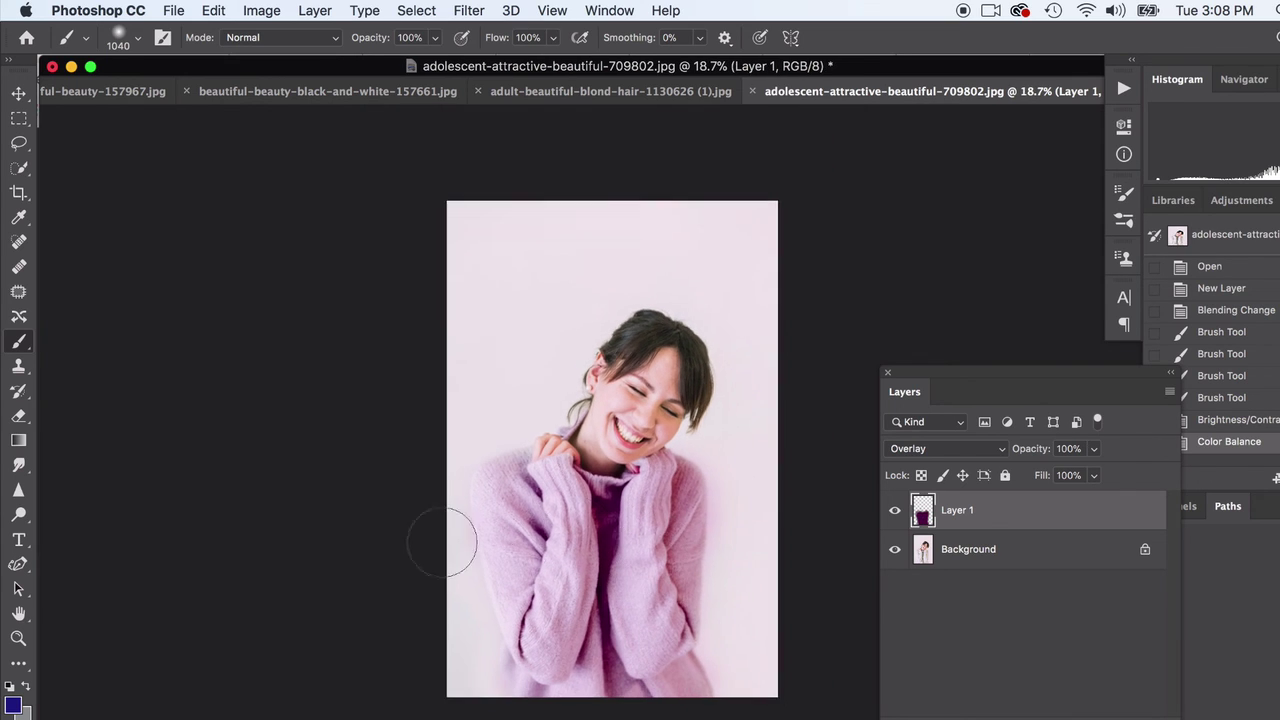
{"action": "scroll", "coordinate": [442, 543], "scroll_direction": "down", "scroll_amount": 1}
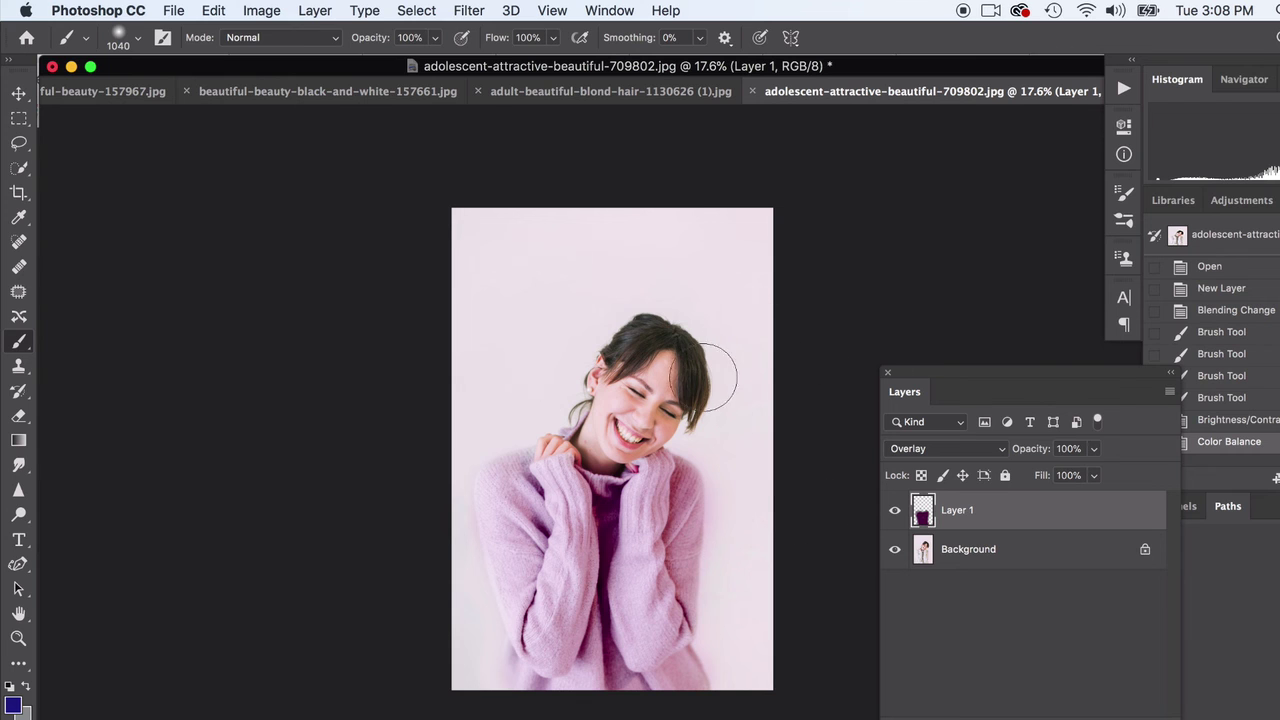